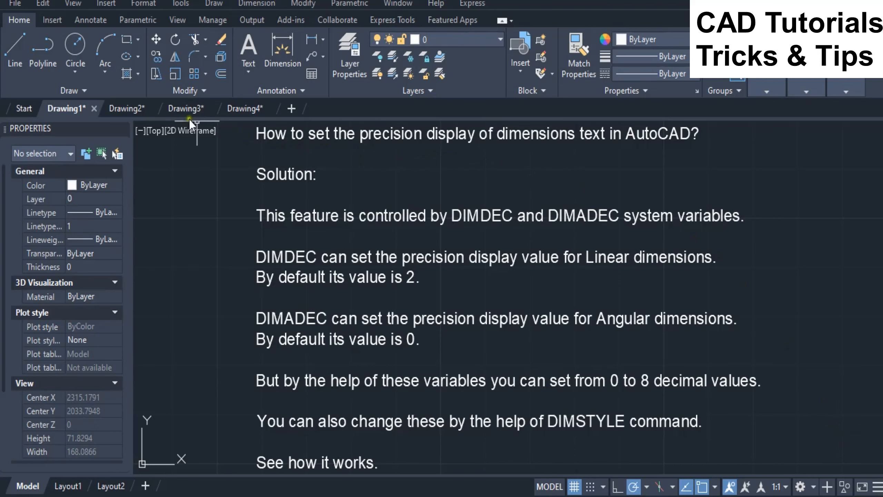
Switch to Drawing2 and draw a rectangle about 451 by 220 units with the Rectangle command.
click(125, 108)
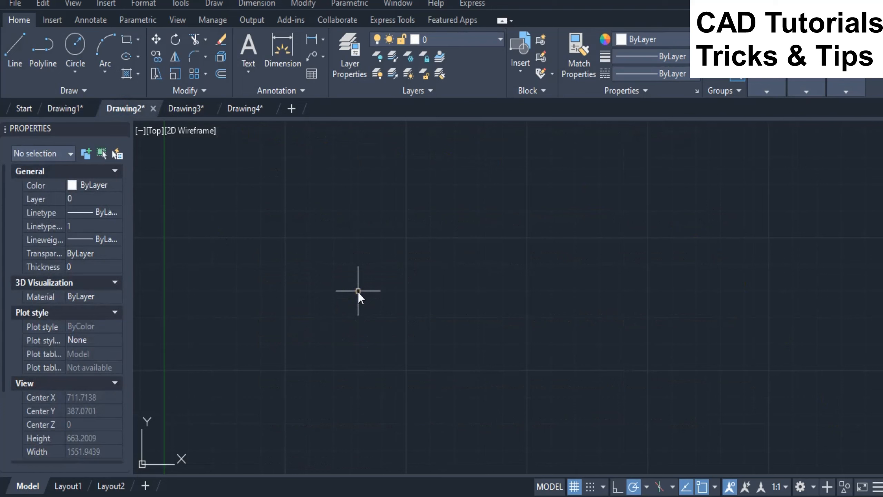
text(REC)
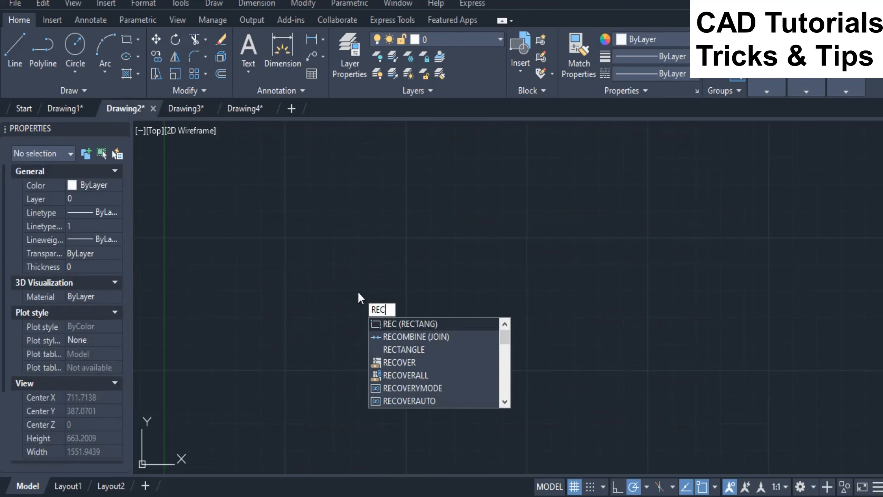
key(Return)
click(251, 374)
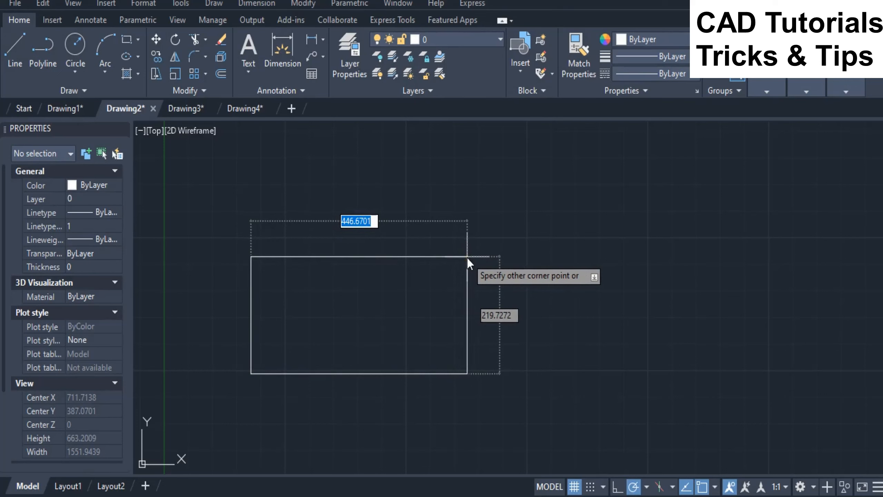
click(469, 257)
Draw a circle with a radius of about 124 units beside the rectangle, level with it.
text(c)
key(Return)
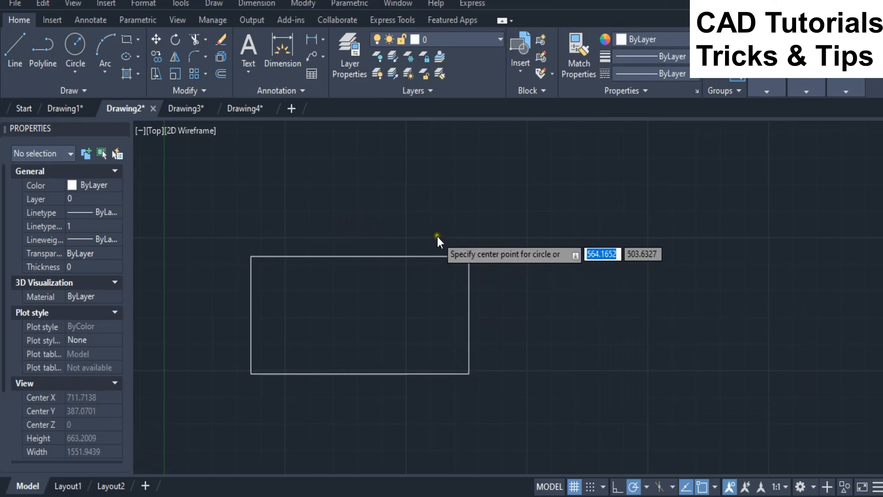
scroll(438, 237, down, 2)
click(596, 272)
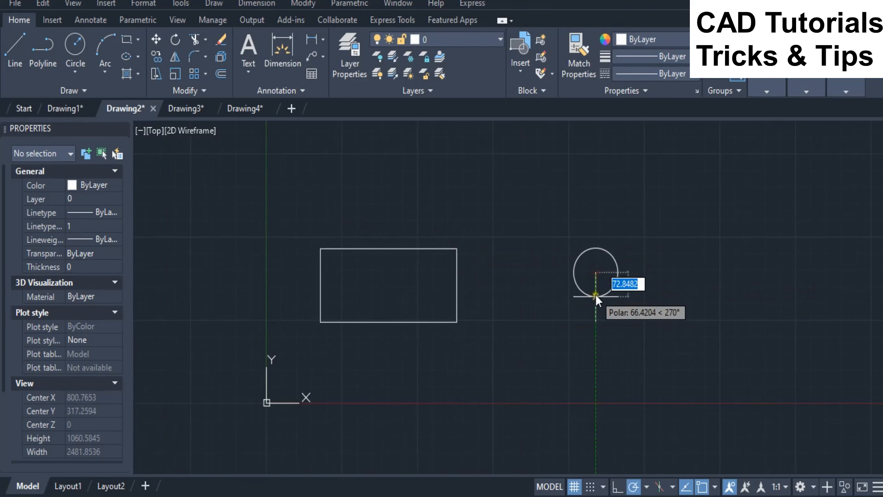
click(595, 315)
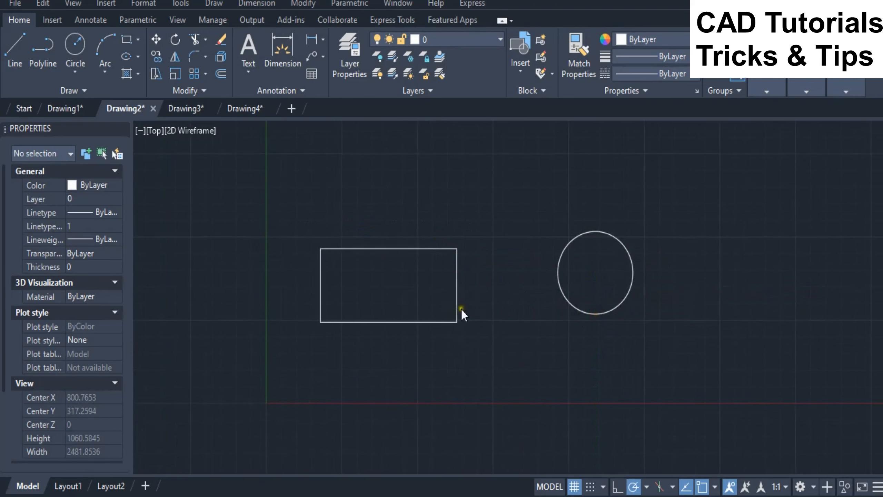
Set the DIMDEC system variable to 2 for linear dimension precision.
scroll(461, 309, up, 2)
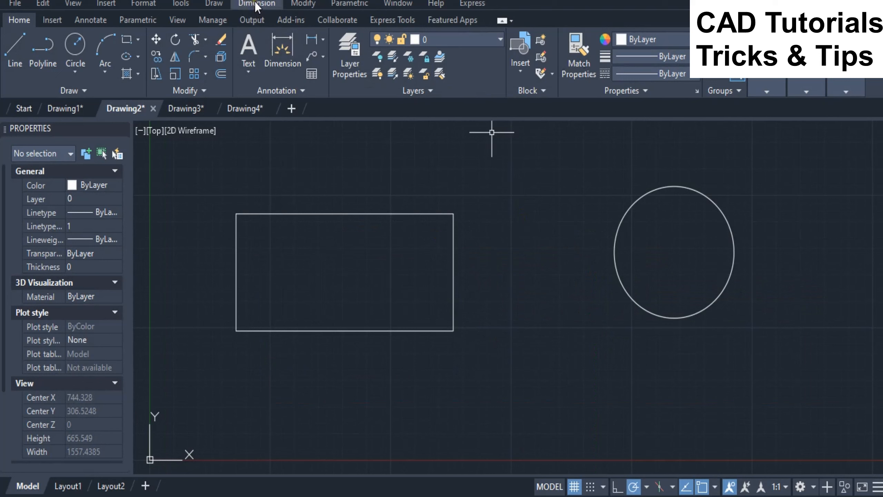
text(dimdec)
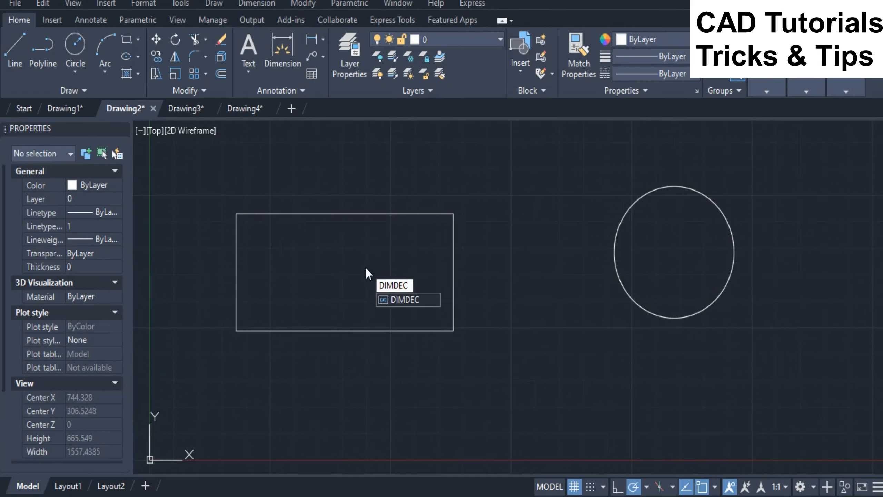
key(Return)
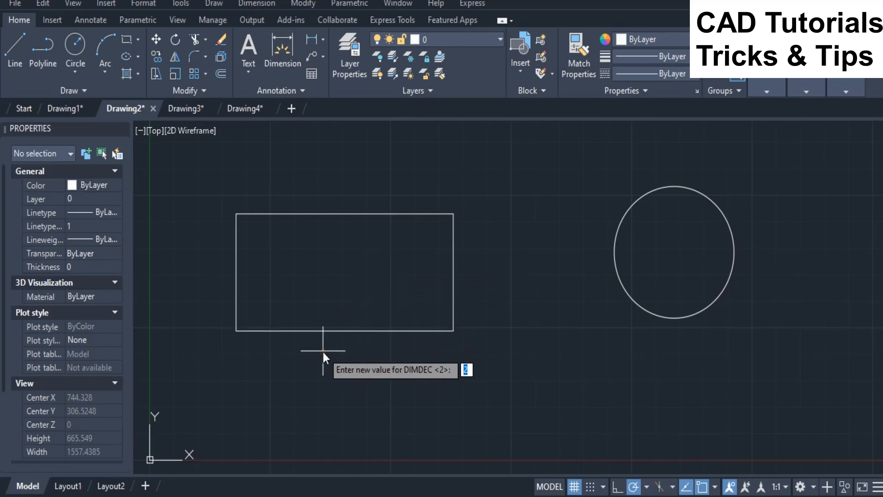
text(2)
key(Return)
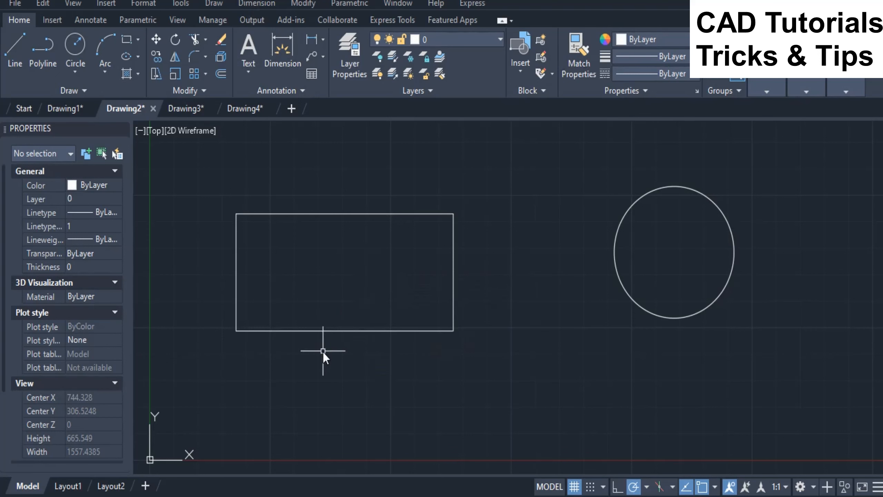
Add a linear dimension to the rectangle's top edge, placing the dimension line just above it.
click(252, 4)
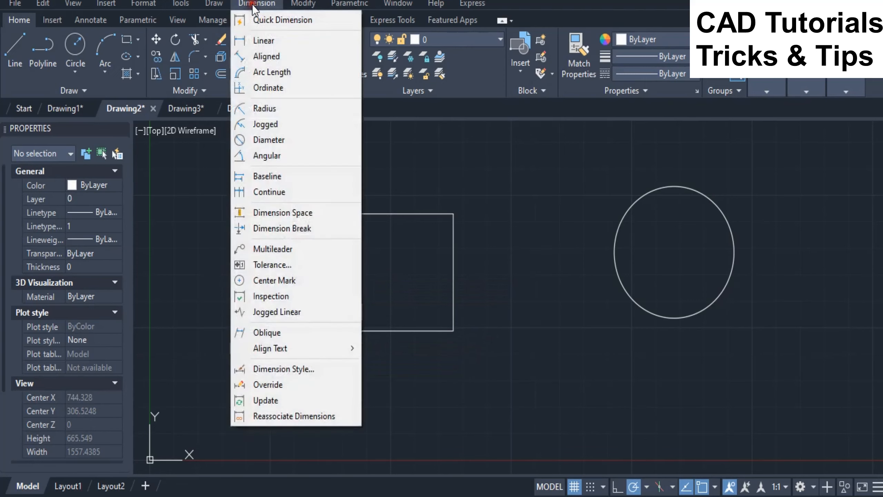
click(259, 38)
scroll(297, 298, down, 2)
scroll(290, 239, up, 2)
click(242, 250)
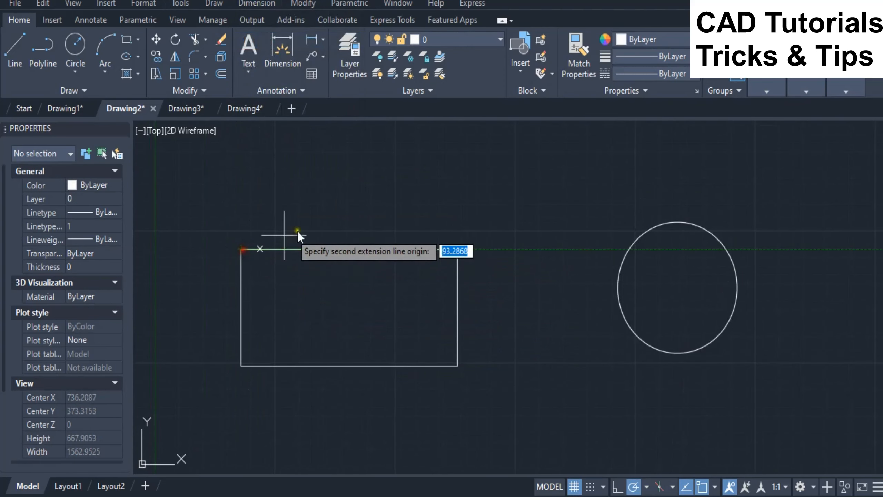
click(458, 250)
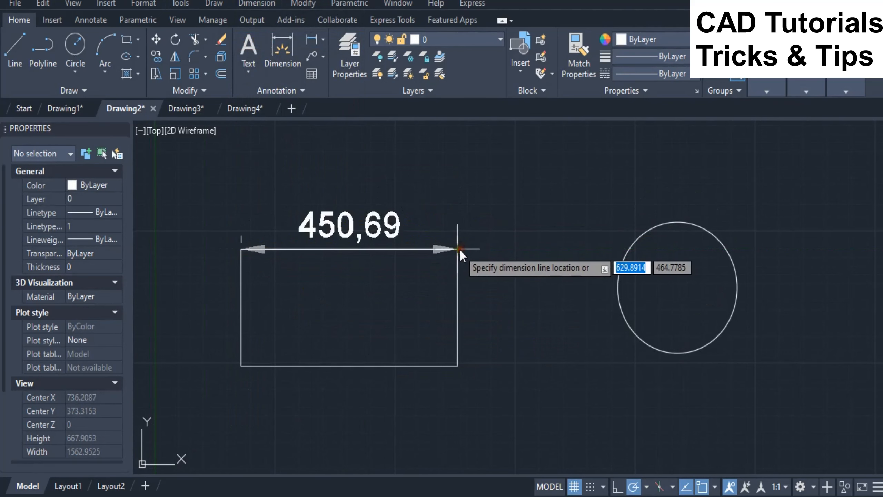
click(454, 230)
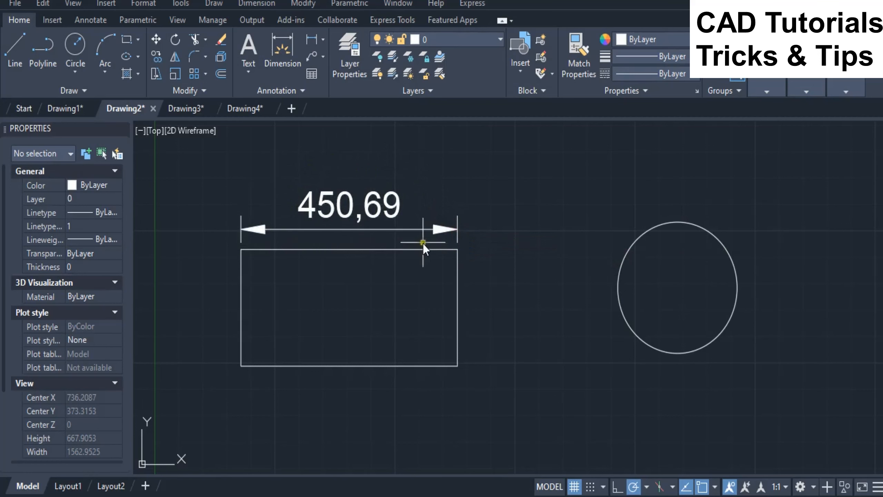
Add a radius dimension to the circle, placing its text outside at the upper right of the circle.
click(248, 3)
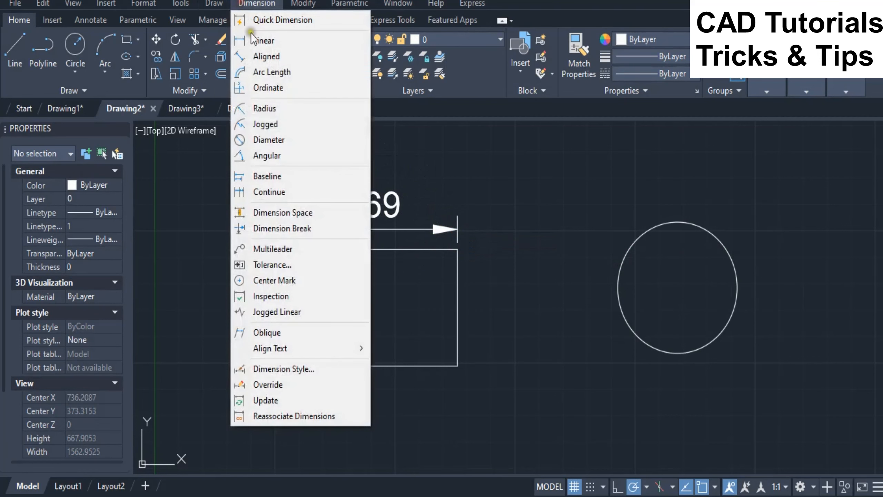
click(265, 109)
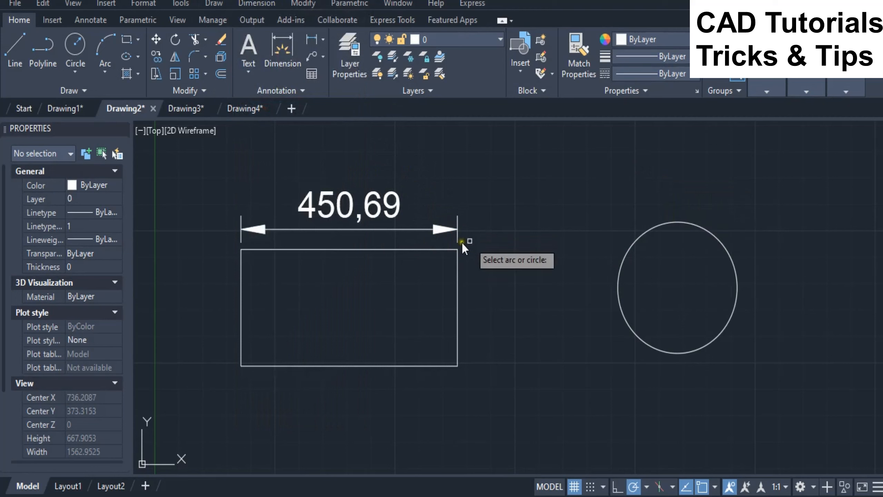
scroll(422, 257, down, 2)
click(602, 240)
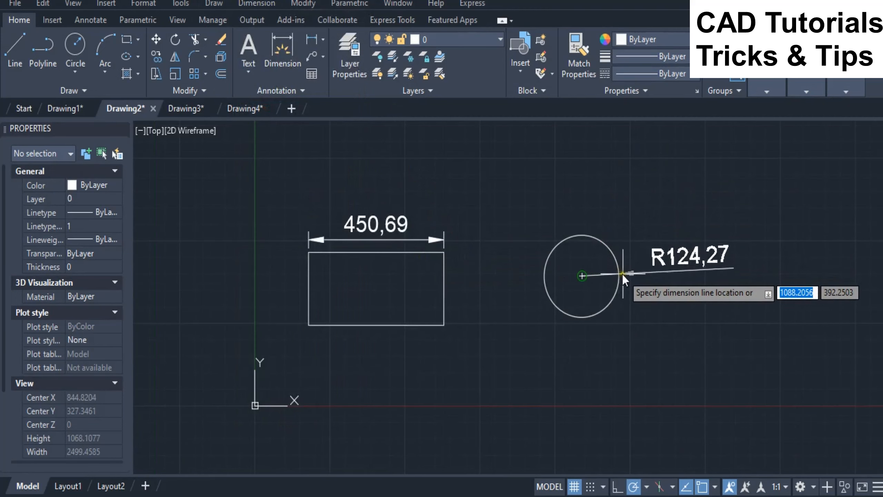
click(635, 265)
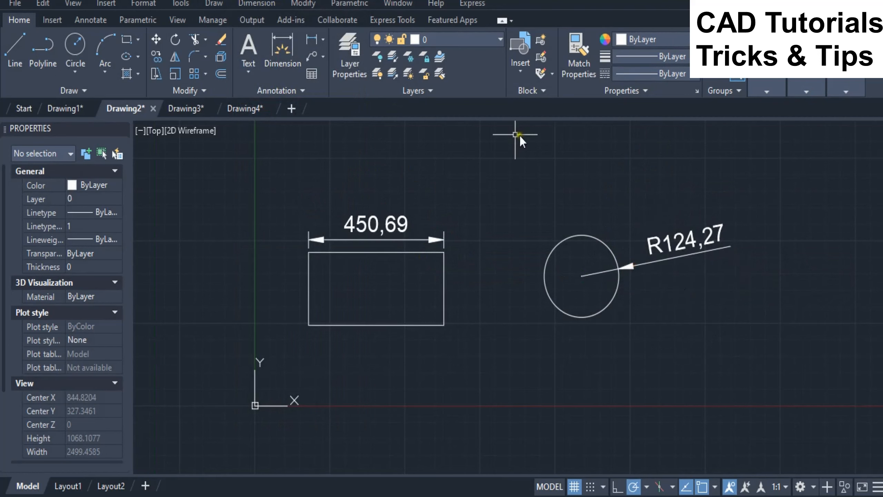
Set the DIMDEC system variable to 0 so new dimensions use no decimal places.
text(DIMDe)
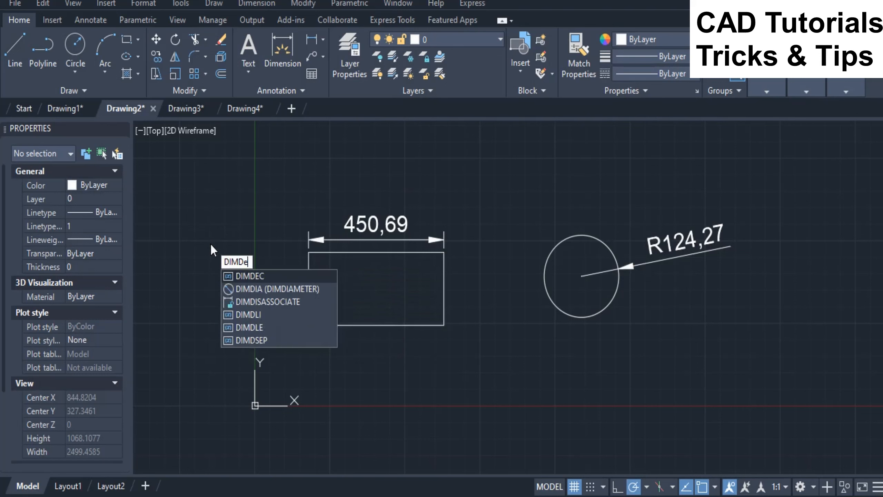
text(c)
key(Return)
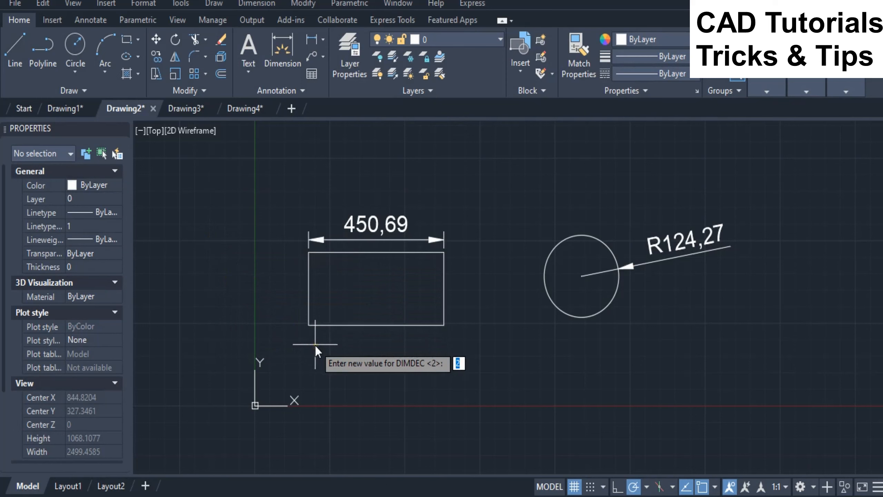
key(Return)
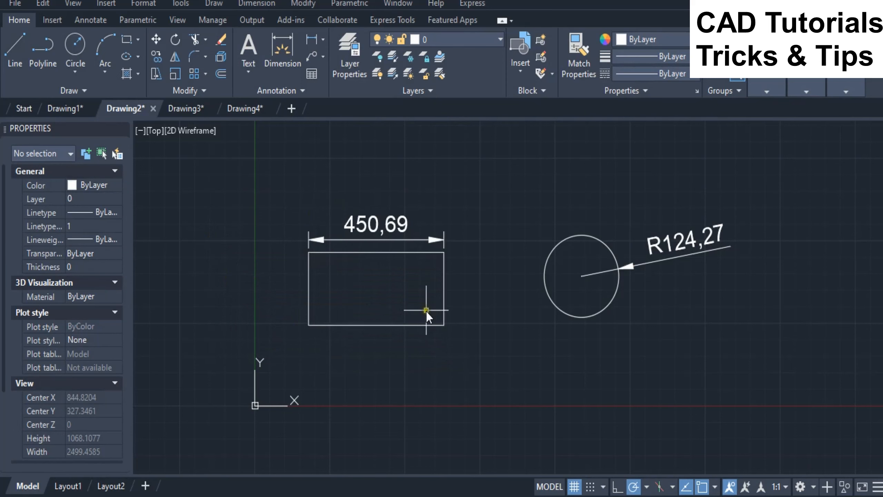
Add a second linear dimension to the rectangle's top edge, placed above the existing dimension.
scroll(390, 277, up, 2)
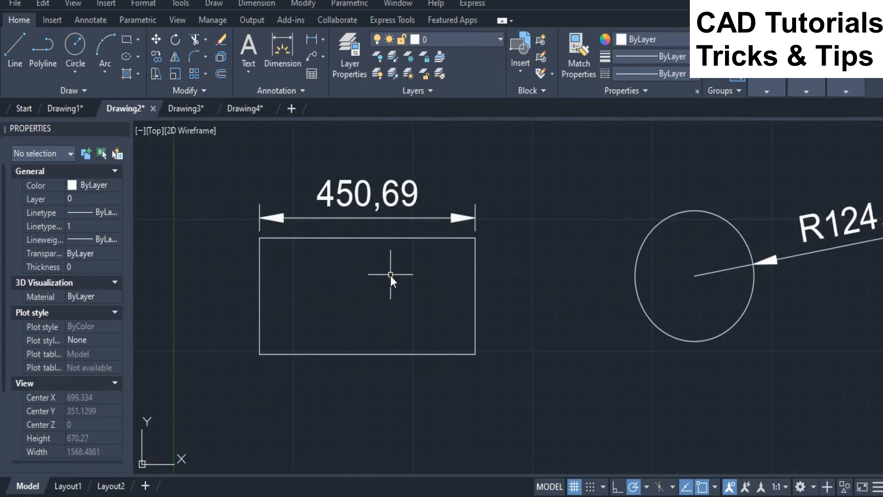
click(249, 4)
click(259, 40)
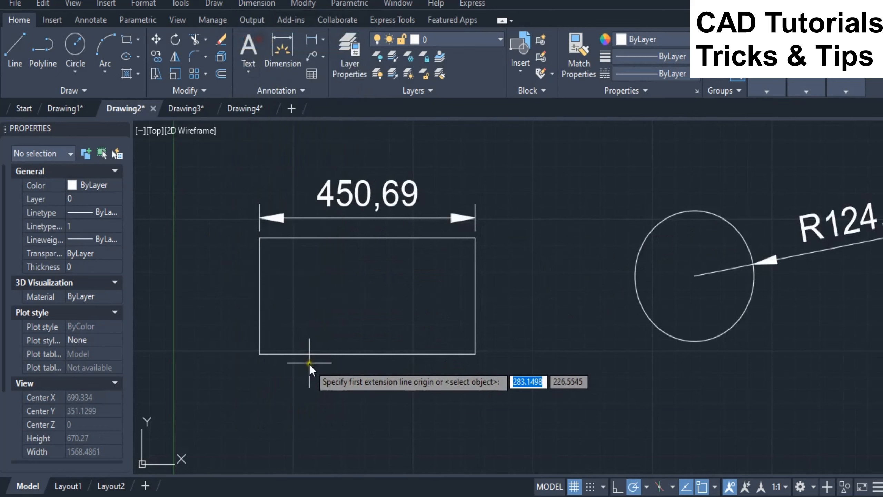
click(259, 238)
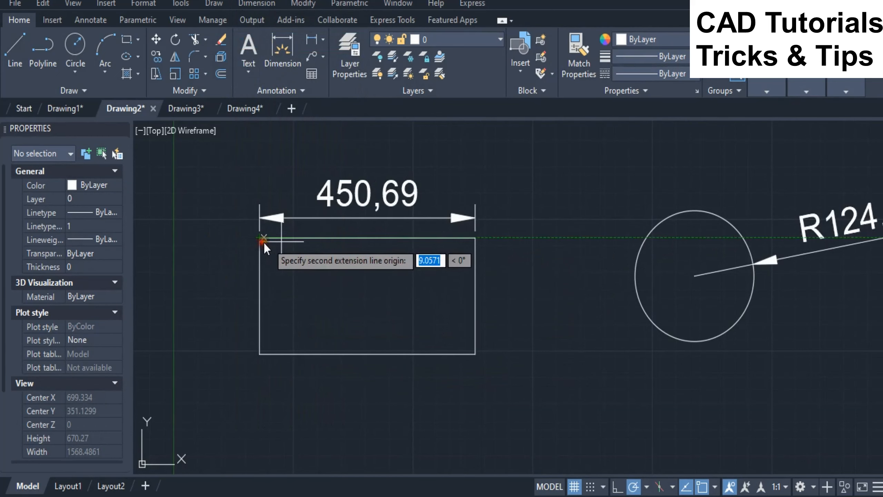
click(475, 238)
middle_drag(432, 271, 422, 296)
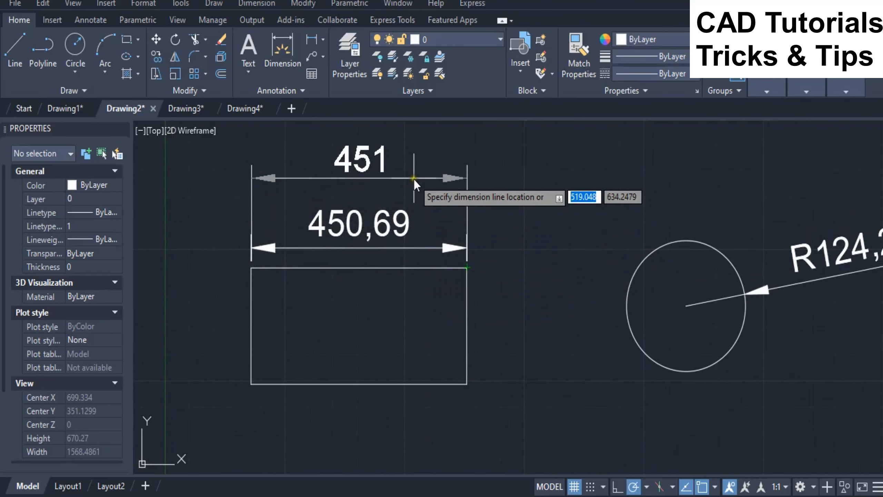
click(414, 179)
Add a second radius dimension to the circle, placed above the existing radius dimension.
middle_drag(355, 322, 318, 367)
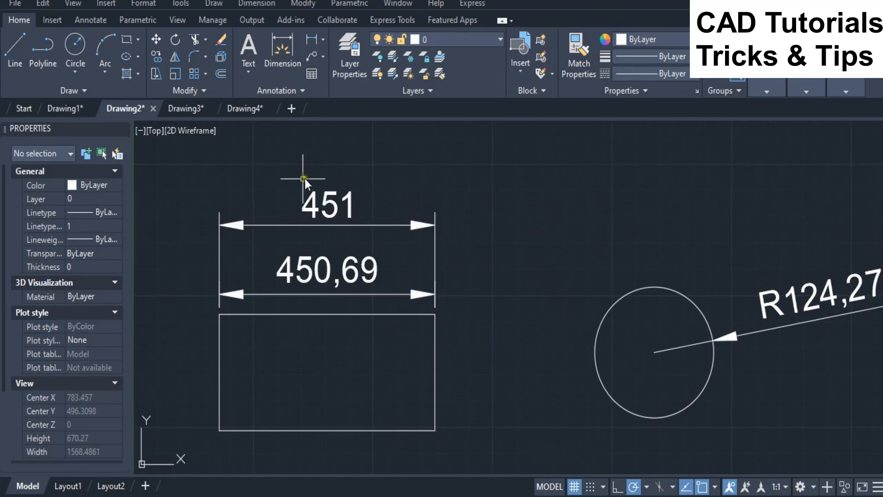
scroll(188, 229, down, 2)
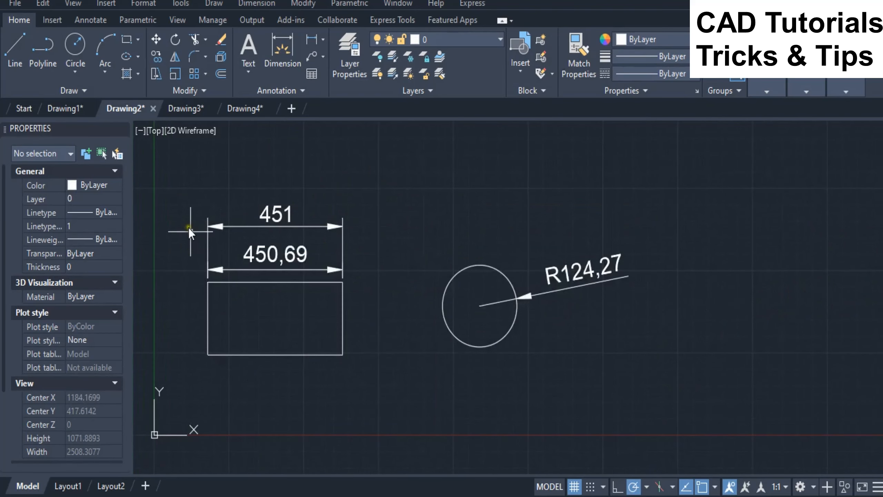
click(254, 4)
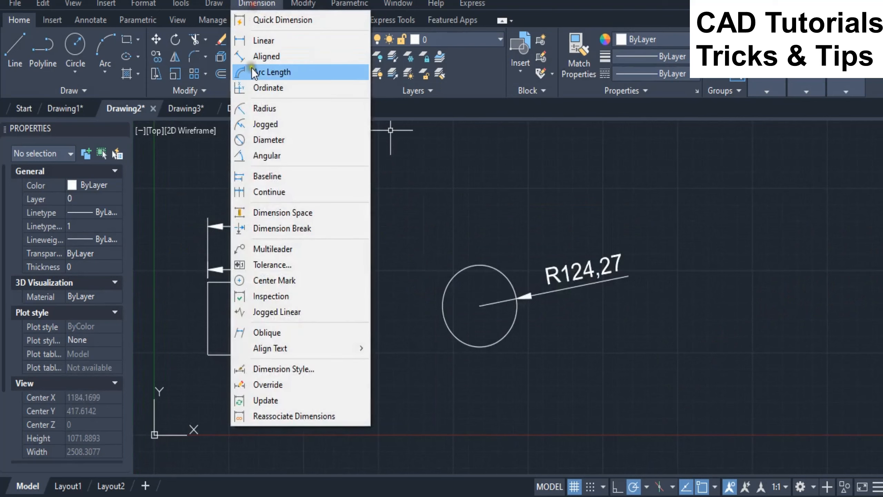
click(264, 108)
click(502, 274)
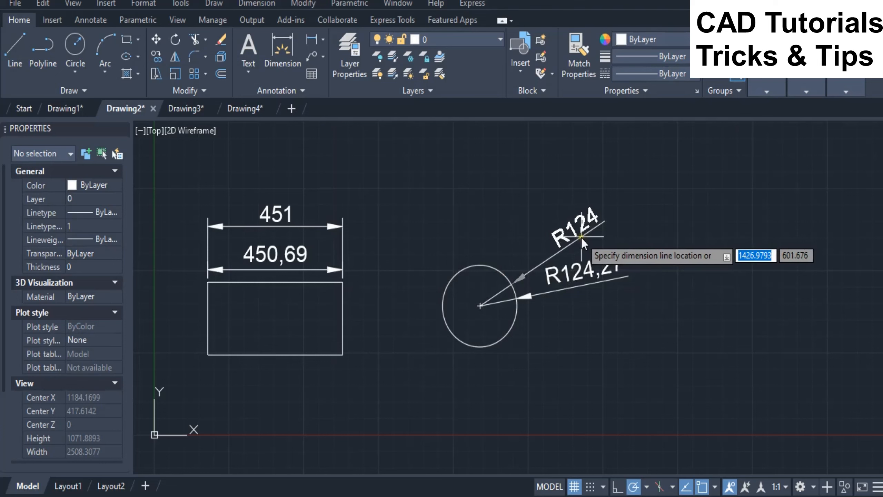
click(581, 238)
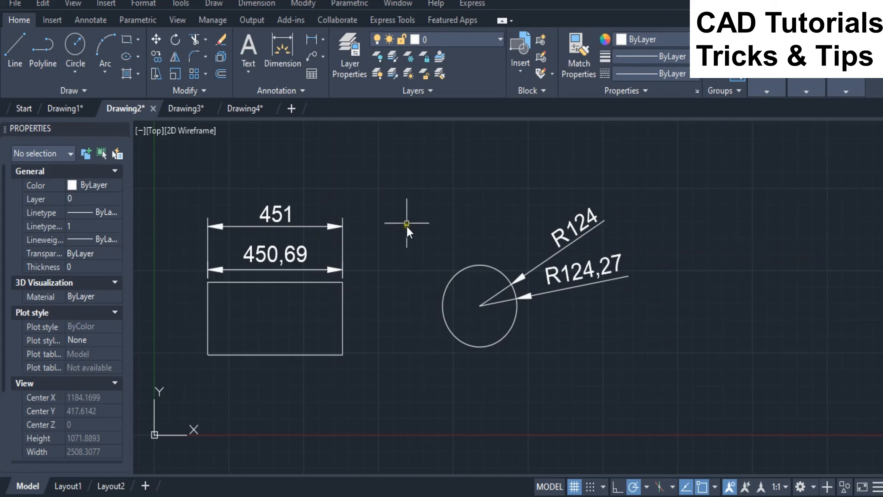
Set the DIMDEC system variable to 8 so new dimensions use eight decimal places.
text(dimdec)
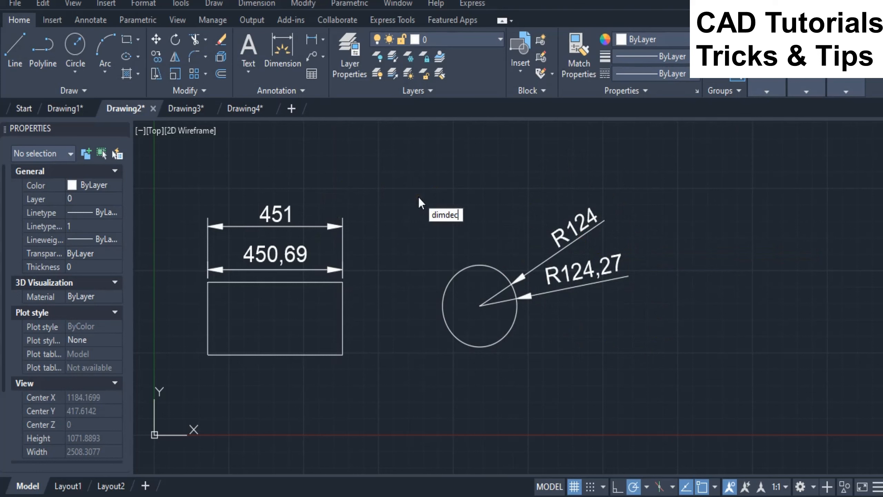
key(Return)
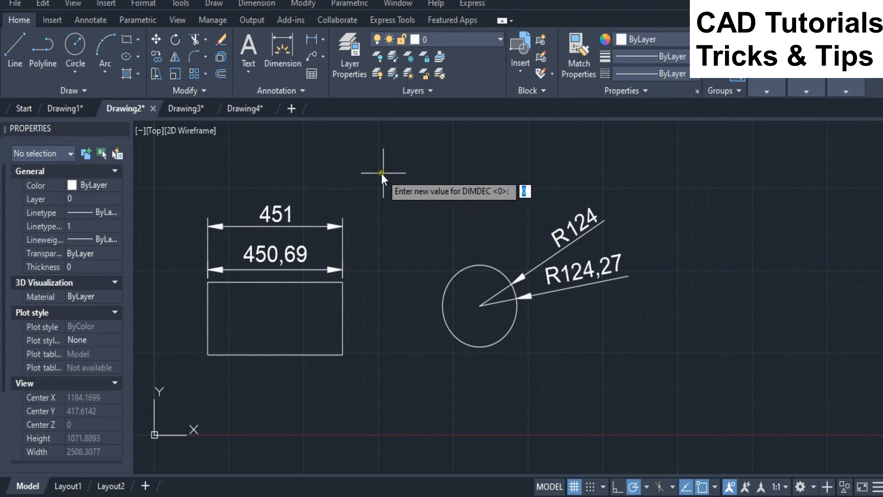
text(3)
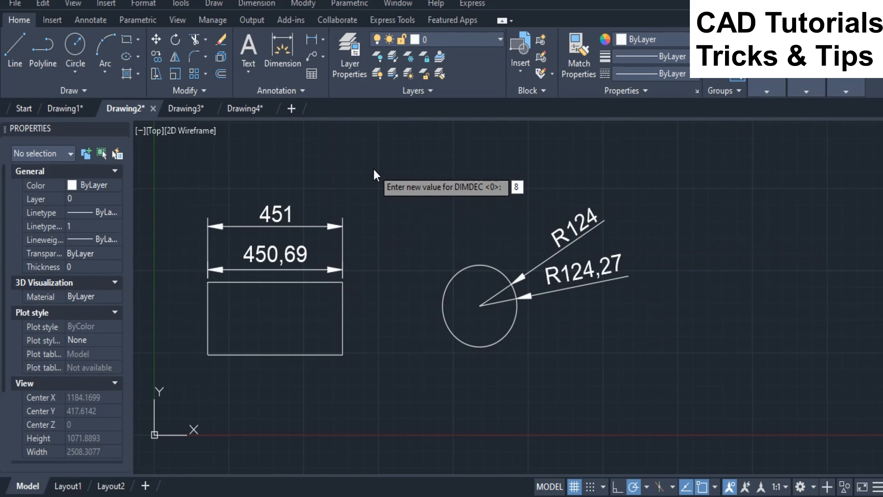
key(Return)
Add a third linear dimension to the rectangle's top edge, placed above the two existing dimensions.
middle_drag(397, 224, 449, 240)
click(253, 2)
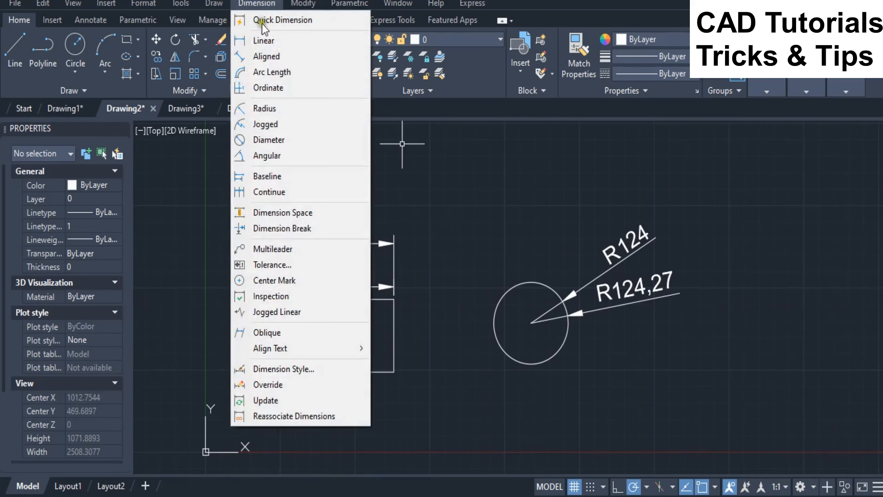
click(259, 39)
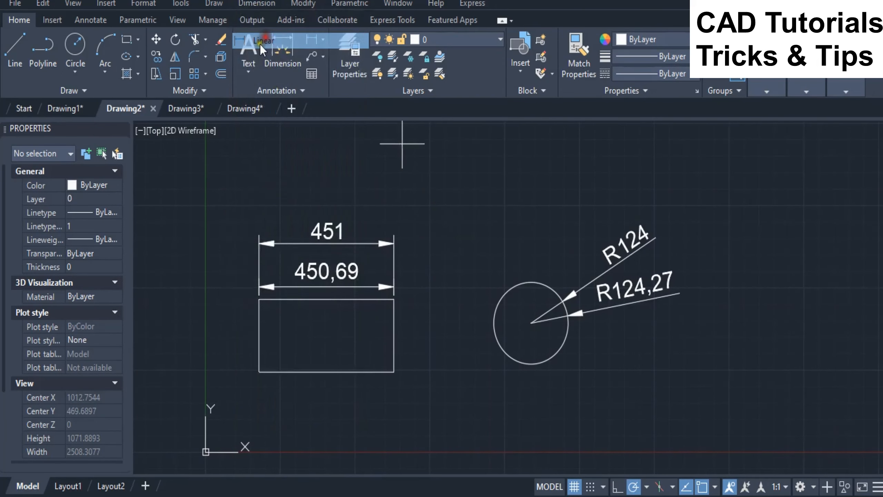
click(259, 299)
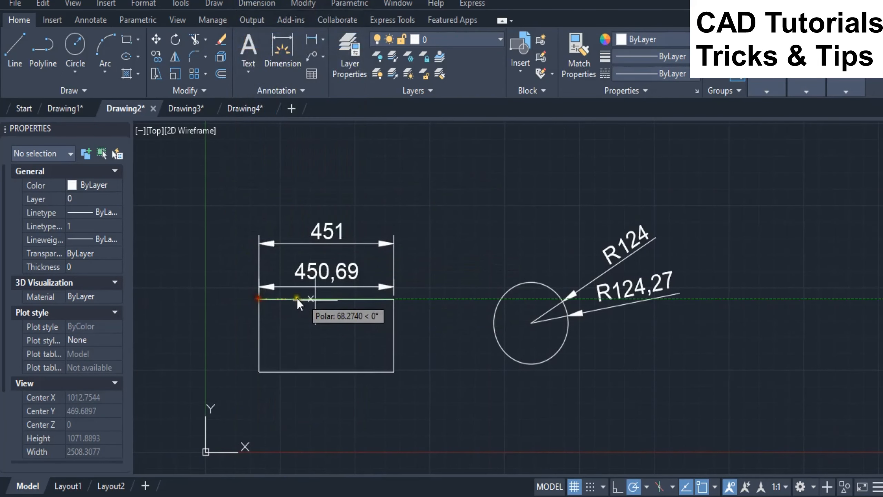
click(394, 299)
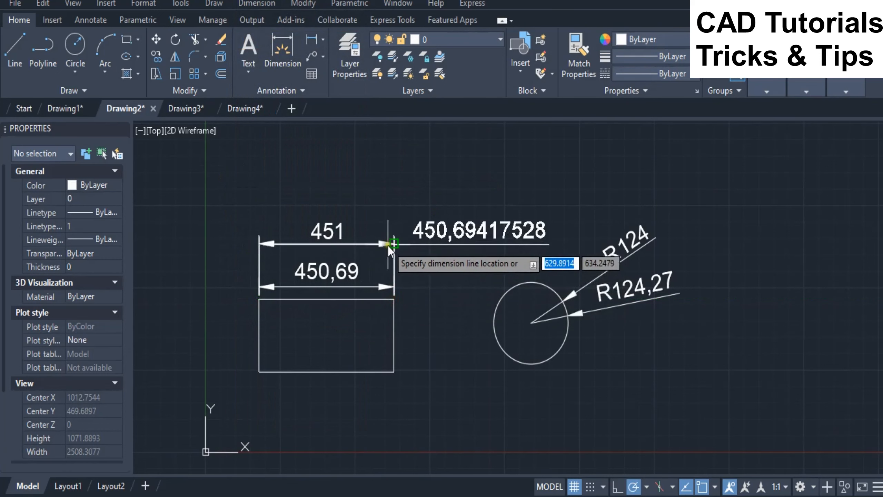
click(343, 184)
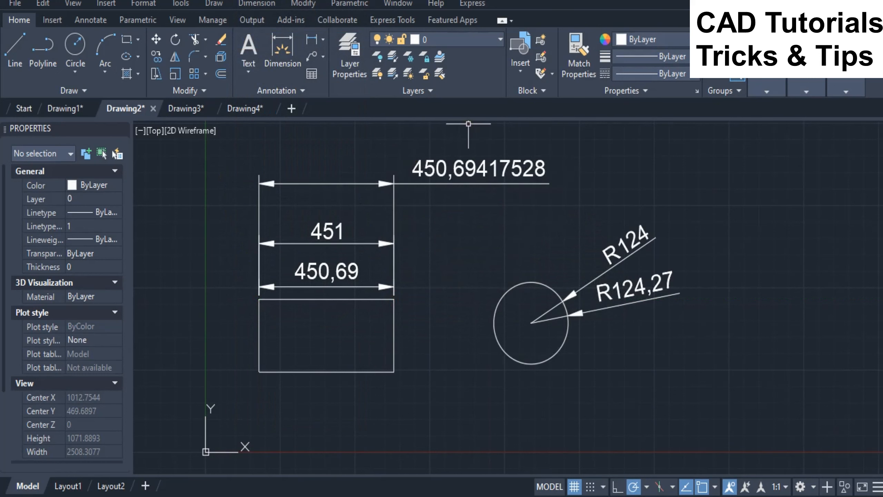
Add a third radius dimension to the circle, placed above the two existing radius dimensions.
click(258, 2)
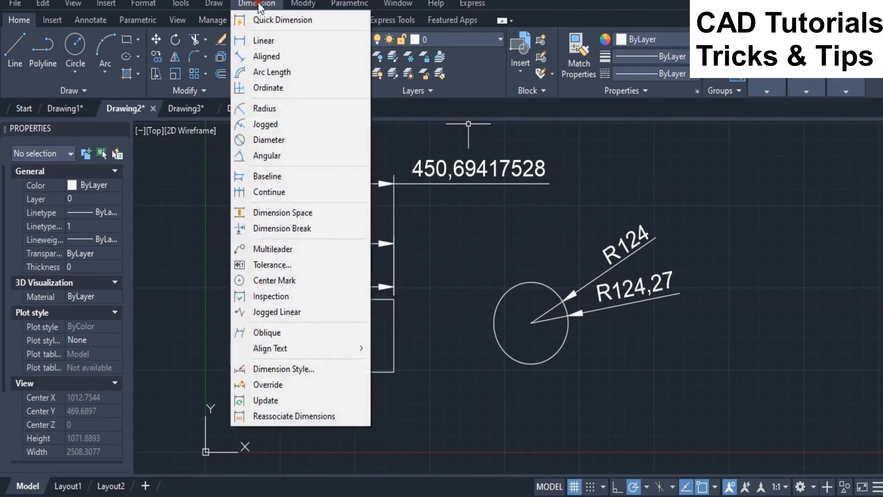
click(264, 111)
click(544, 284)
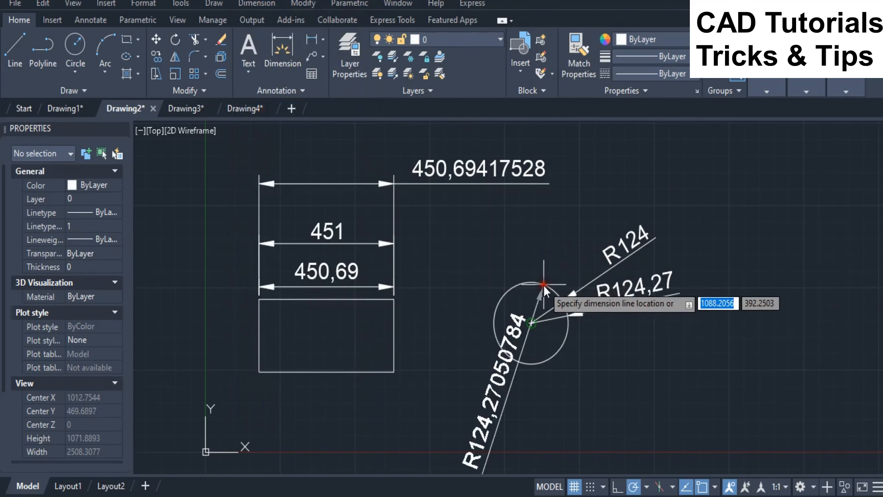
scroll(555, 267, down, 2)
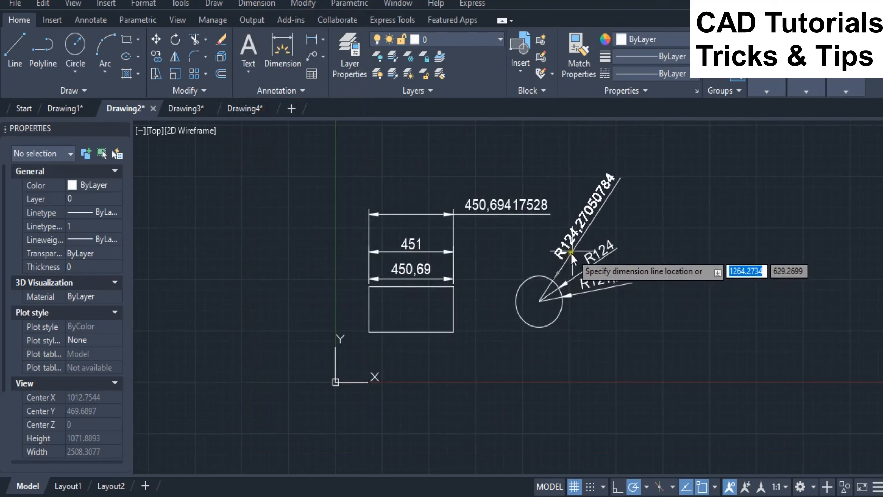
scroll(581, 237, up, 2)
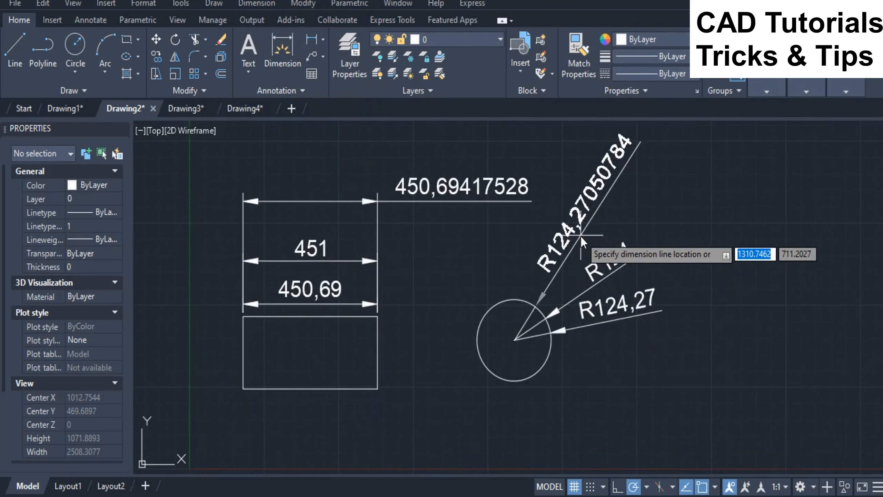
click(582, 237)
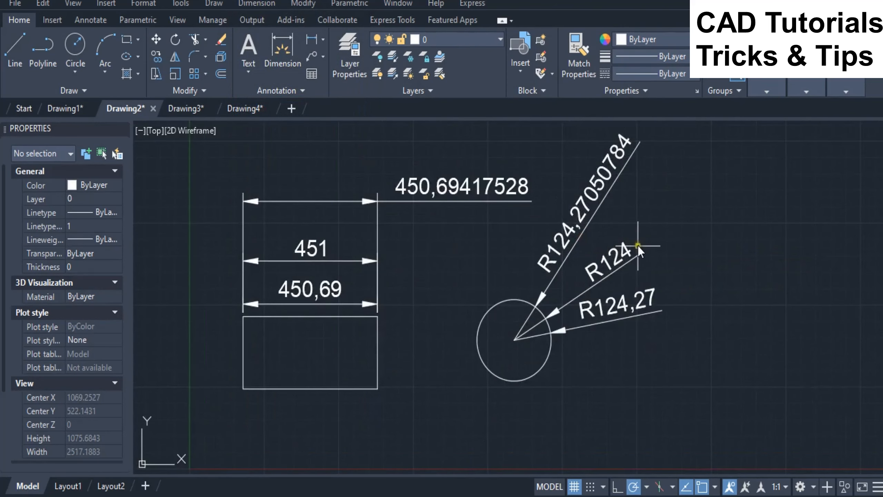
middle_drag(649, 207, 653, 217)
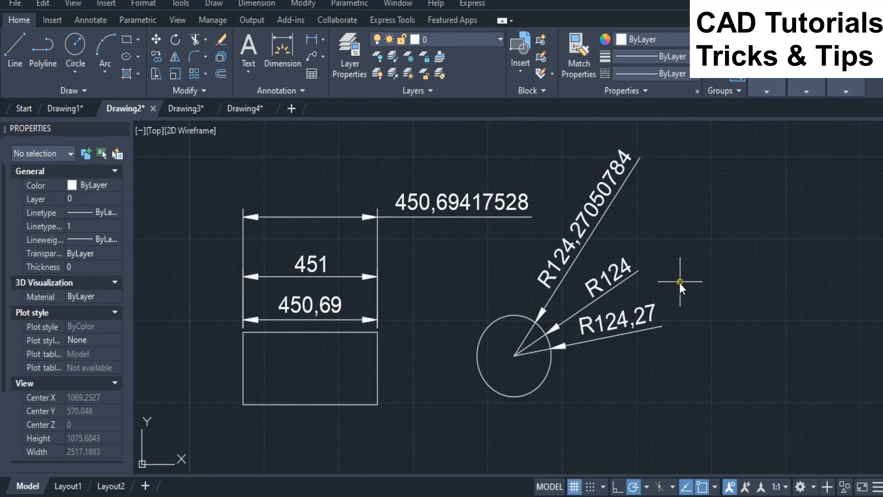
Switch to Drawing3 and draw two connected lines forming an acute angle of about 58°.
click(193, 111)
click(20, 44)
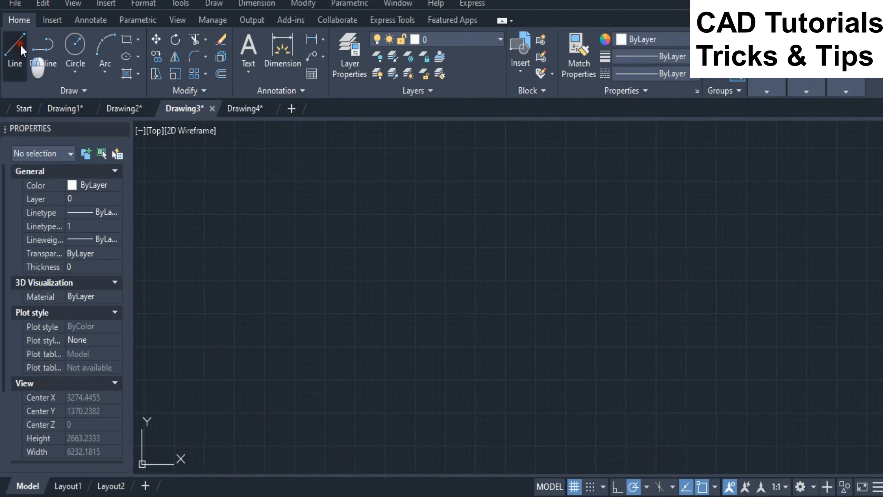
click(378, 214)
click(257, 351)
click(425, 390)
right_click(425, 392)
click(485, 224)
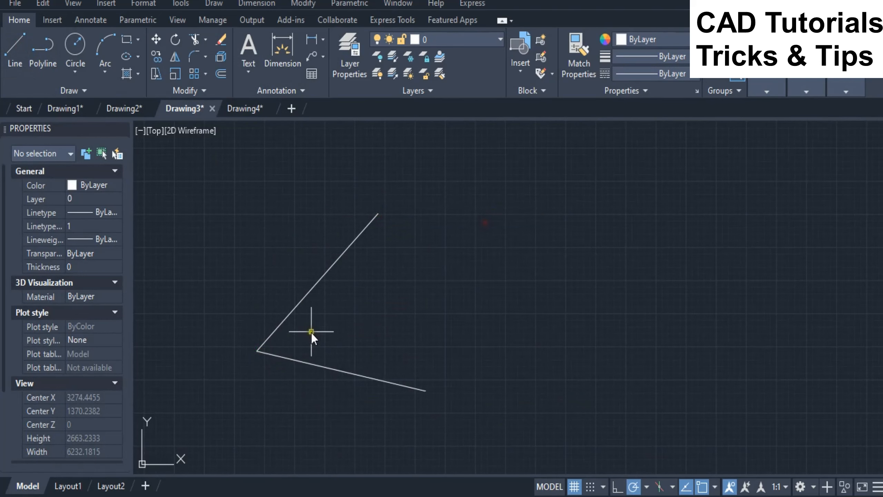
Set the DIMDEC system variable to 0 in this drawing.
text(dimd)
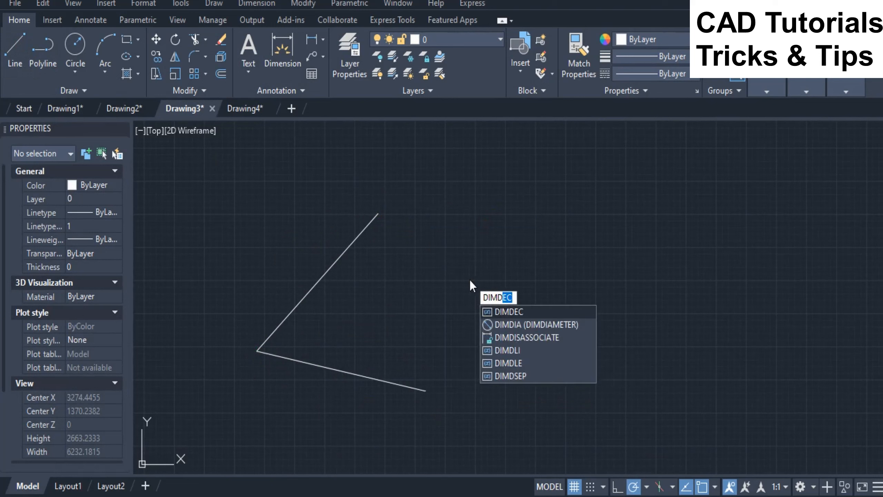
text(e)
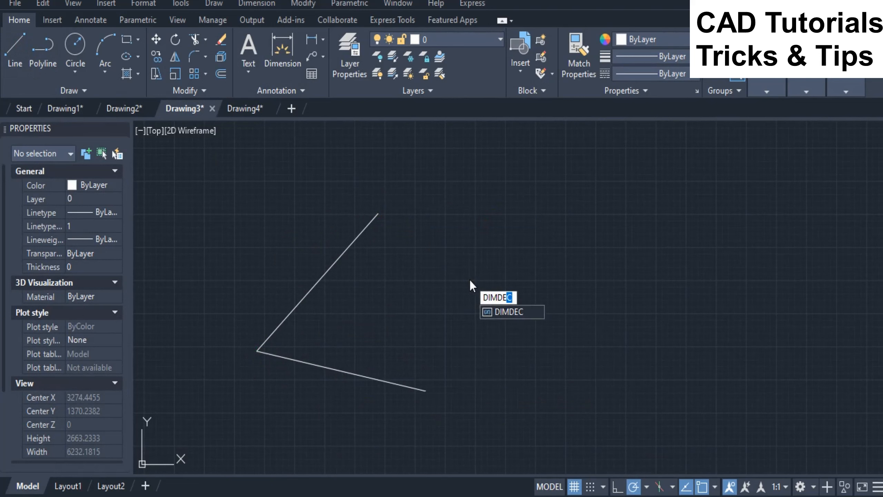
text(c)
key(Return)
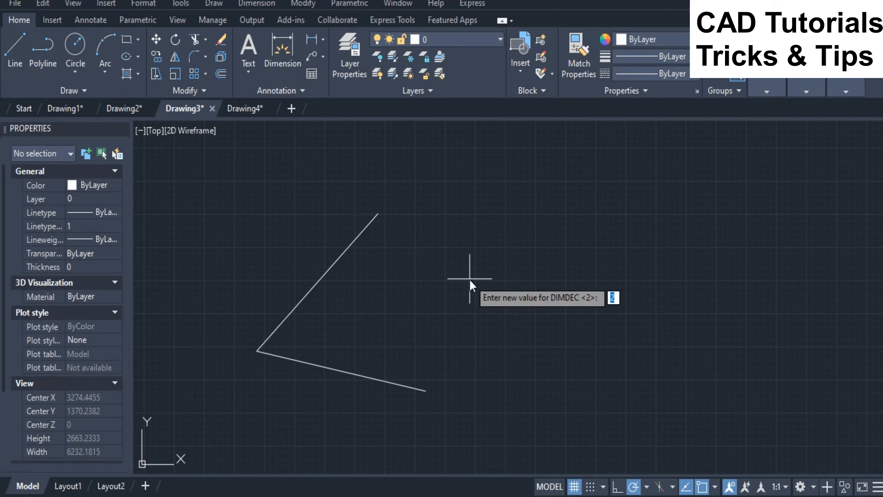
text(0)
key(Return)
Open the DIMADEC system variable and accept 0 decimal places for angular dimensions.
text(dimadec)
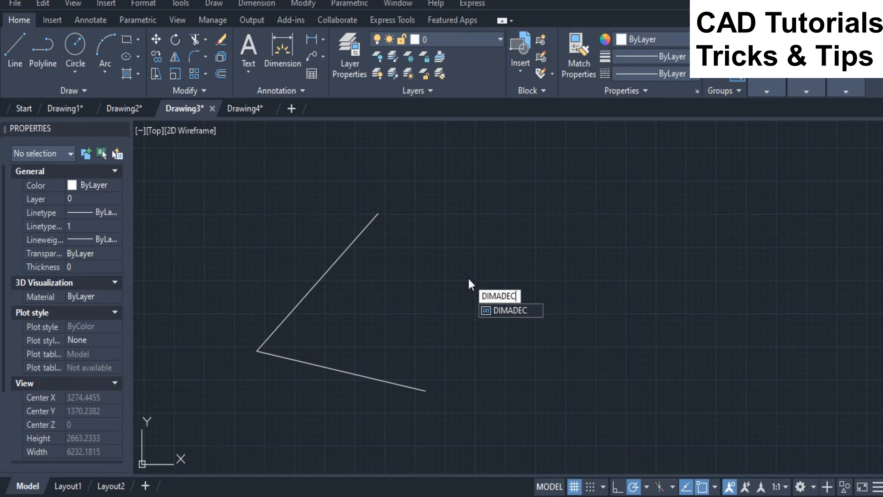
key(Return)
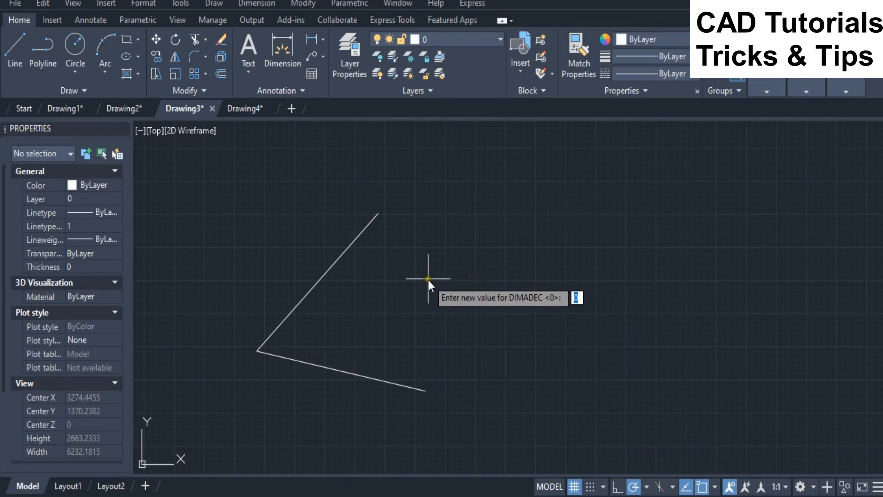
key(Return)
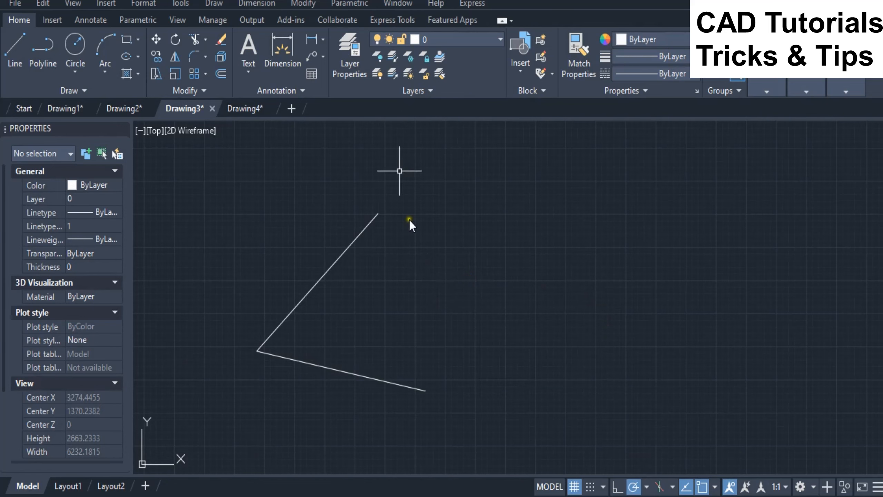
Add an angular dimension between the two lines, with its arc placed near the vertex.
click(253, 5)
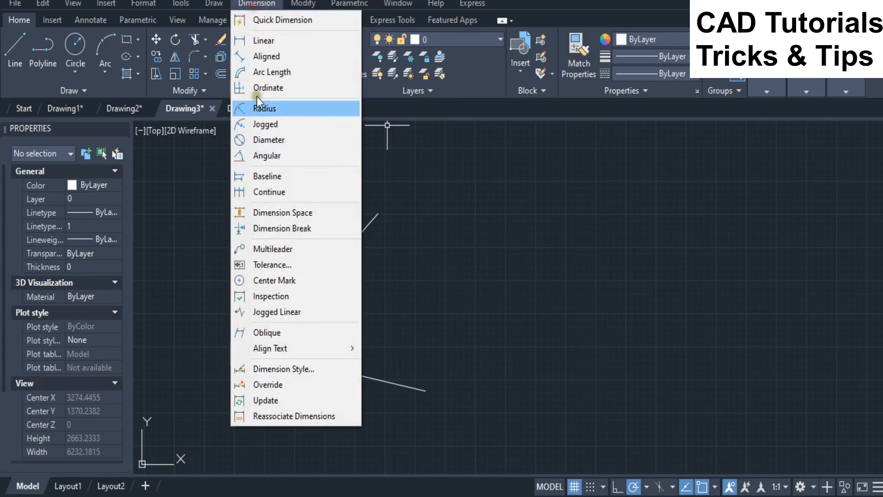
click(265, 158)
scroll(327, 327, up, 2)
middle_drag(358, 311, 418, 286)
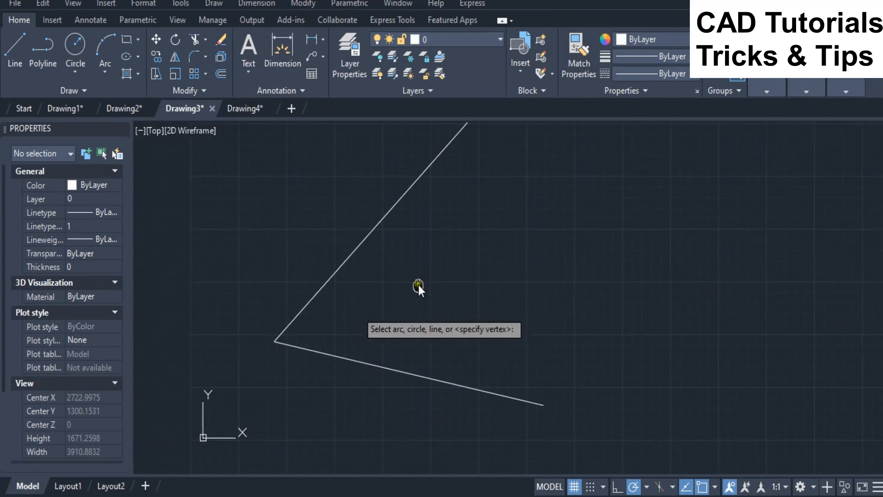
click(355, 251)
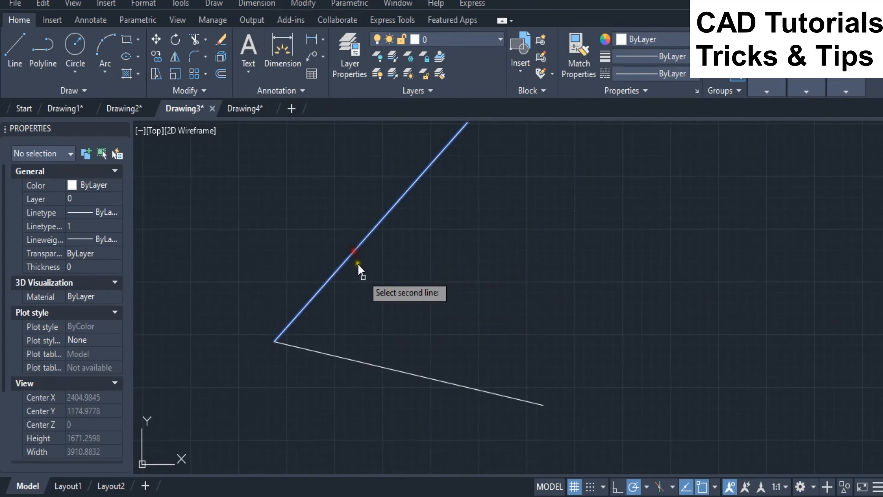
click(355, 360)
click(372, 353)
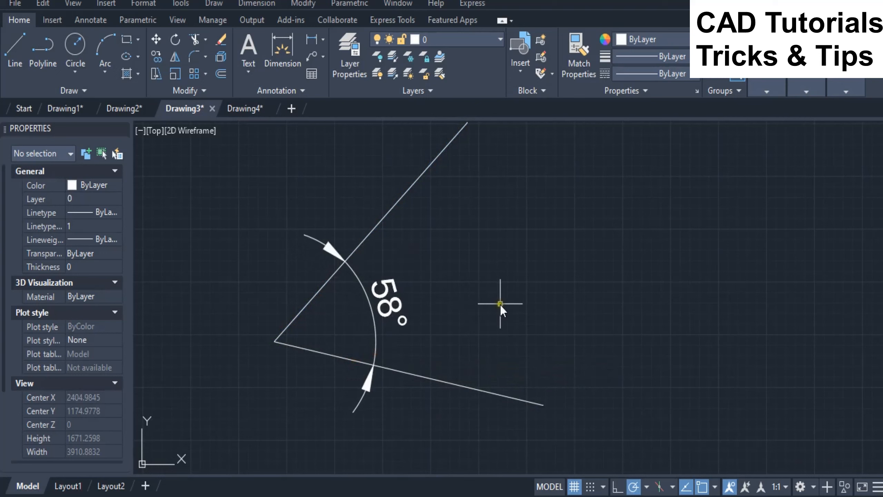
Set the DIMADEC system variable to 3 so new angular dimensions use three decimal places.
text(dimadec)
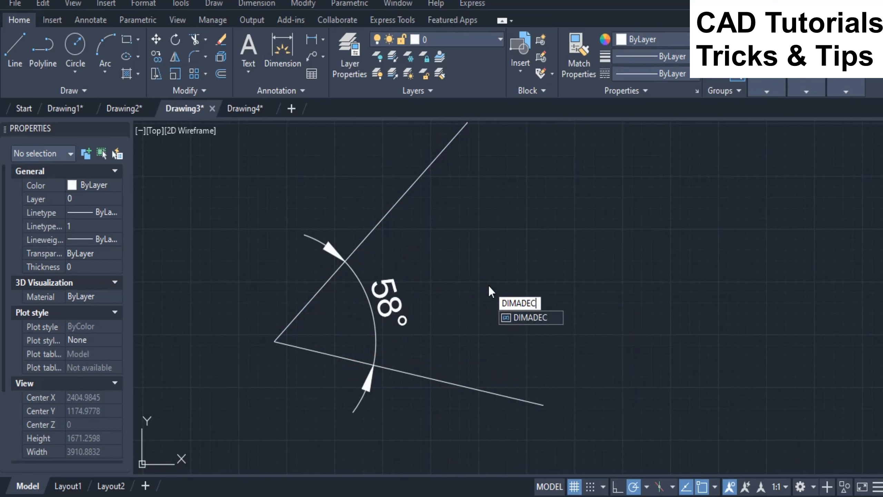
key(Return)
text(2)
key(Return)
Add a second angular dimension between the two lines, with its arc just outside the first one.
click(257, 3)
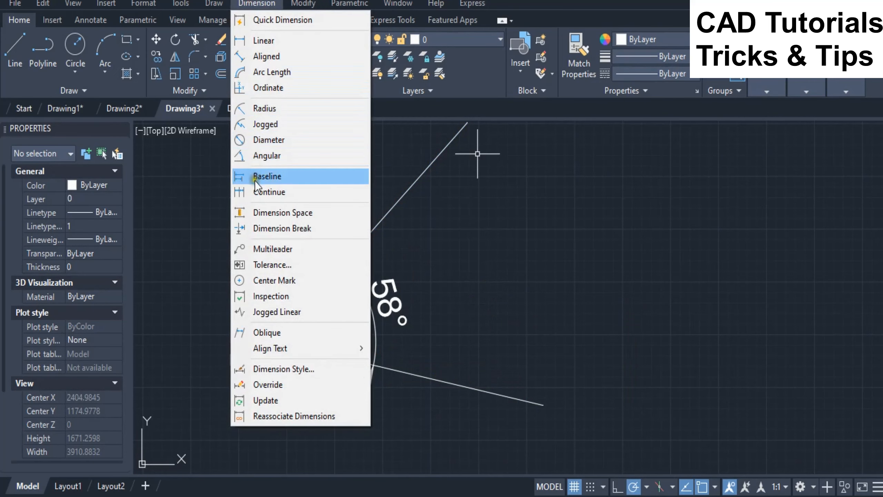
click(266, 156)
click(376, 228)
click(411, 375)
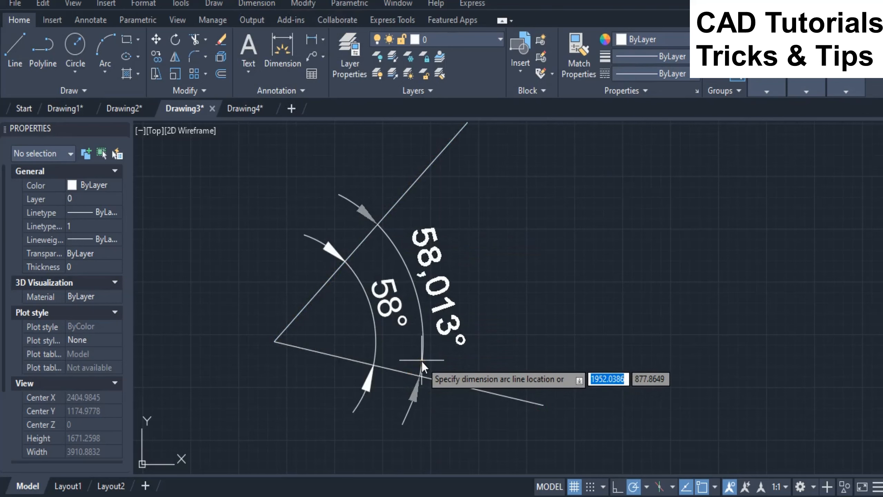
click(422, 361)
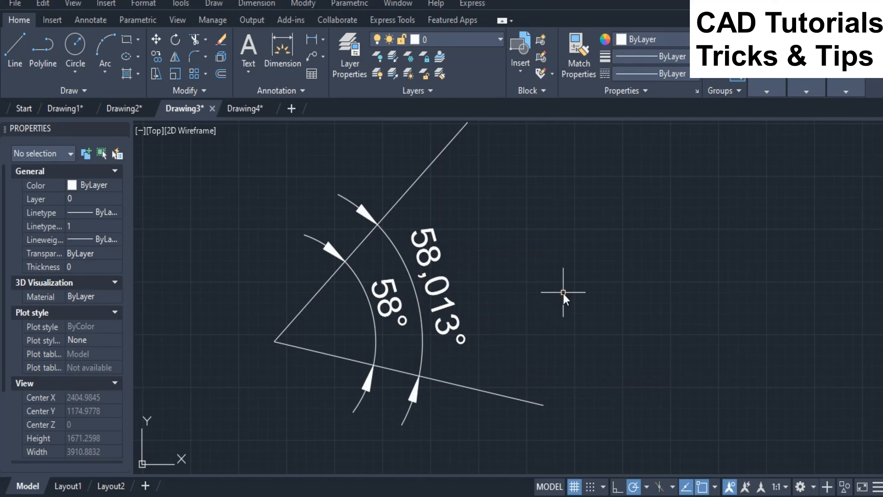
Set the DIMADEC system variable to 8 so new angular dimensions use eight decimal places.
text(DI)
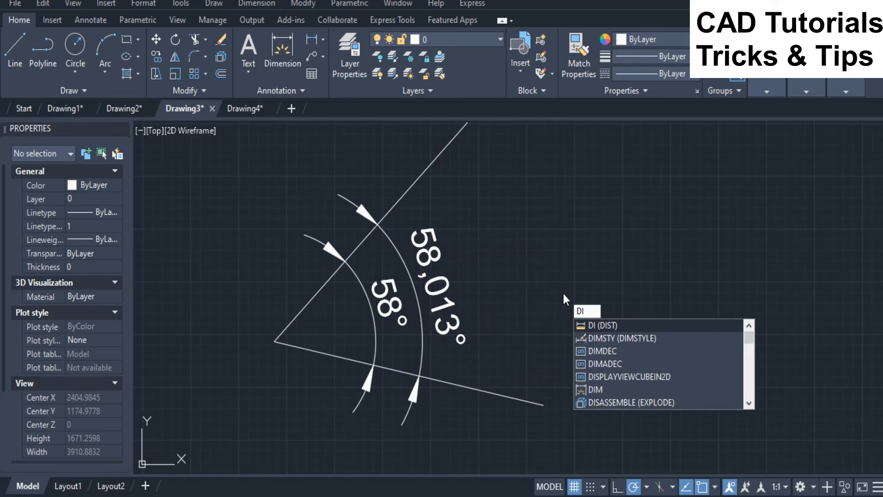
text(MADEC)
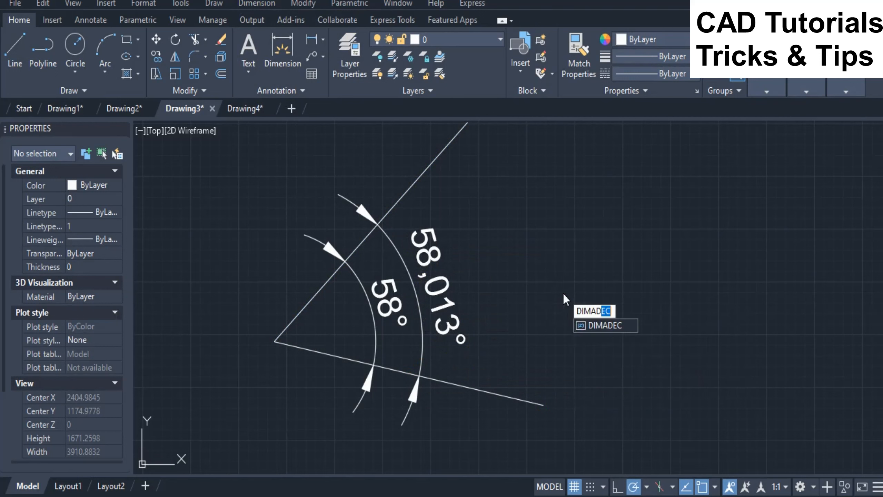
key(Return)
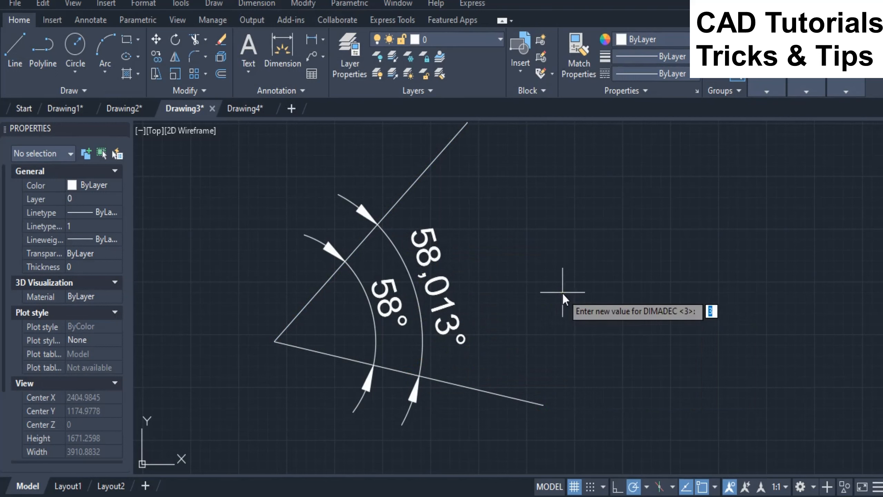
text(8)
key(Return)
Add a third angular dimension between the two lines, with its arc outside both existing ones near the line ends.
middle_drag(546, 291, 507, 320)
click(257, 4)
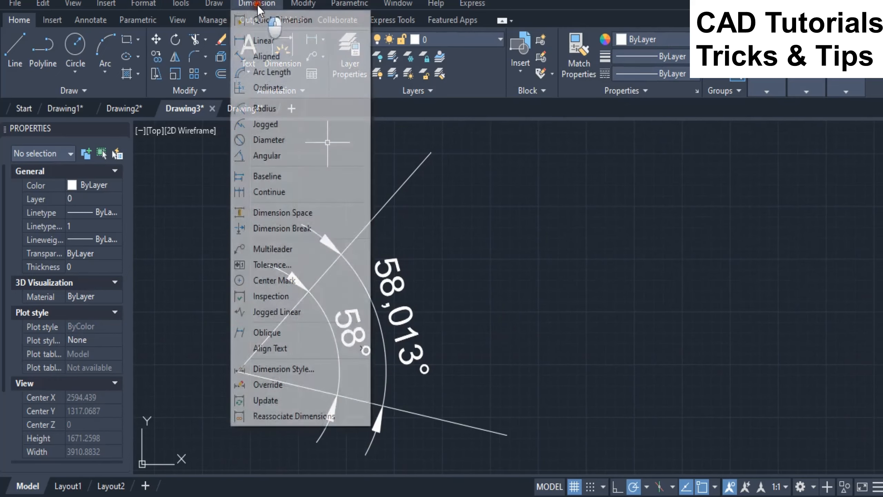
click(272, 158)
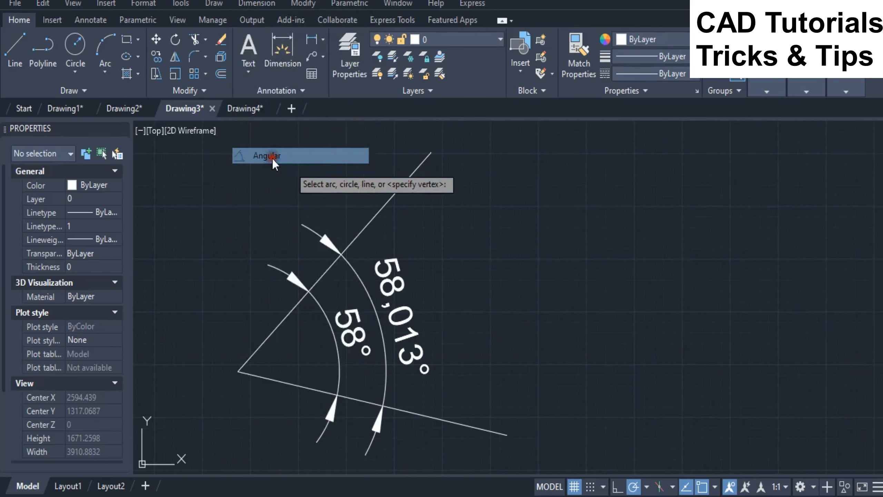
click(373, 219)
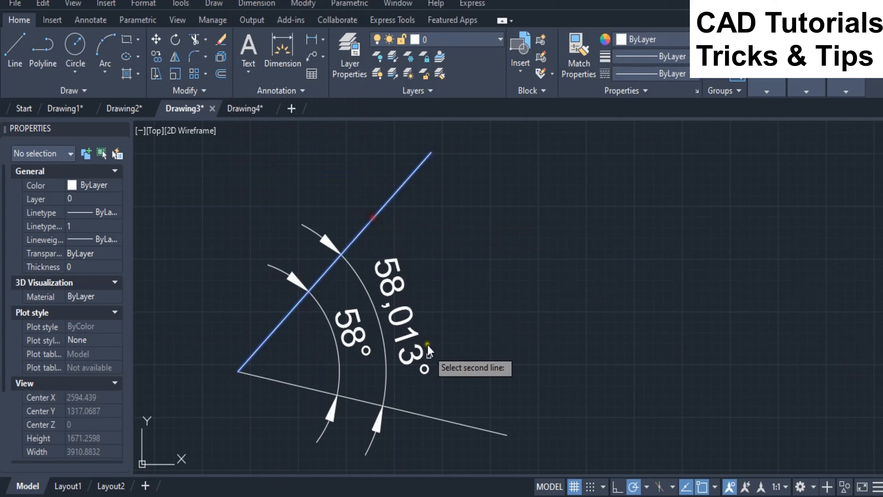
click(422, 415)
click(475, 381)
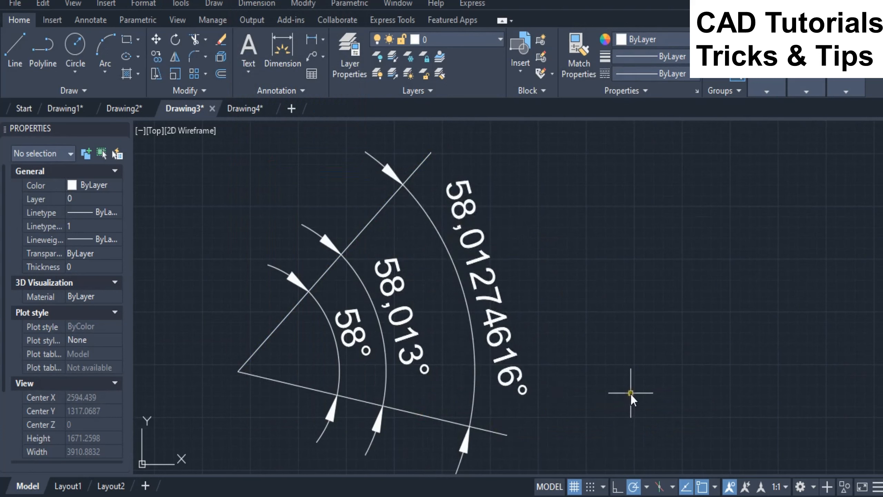
Switch to Drawing4 and draw a rectangle about 1272 units wide.
click(237, 106)
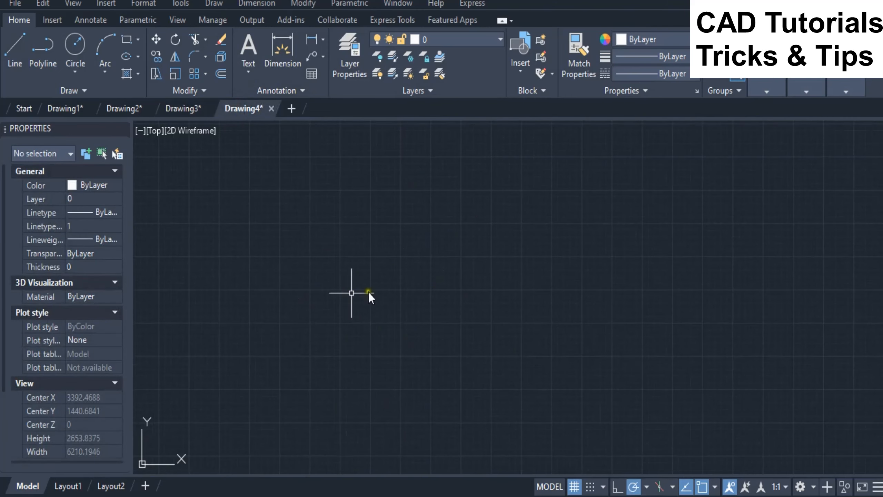
text(REC)
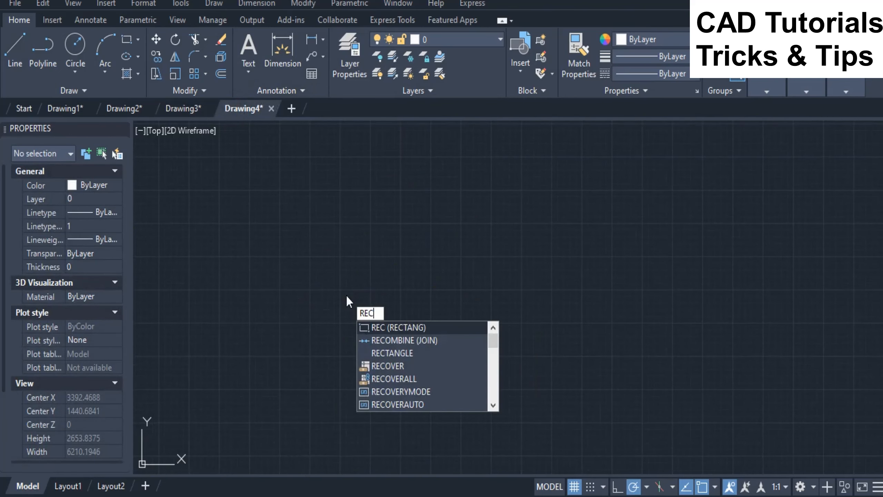
key(Return)
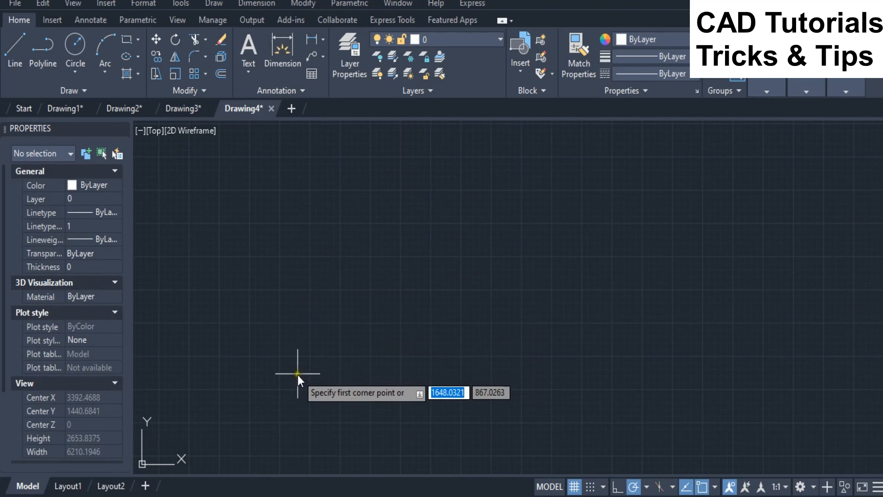
click(288, 391)
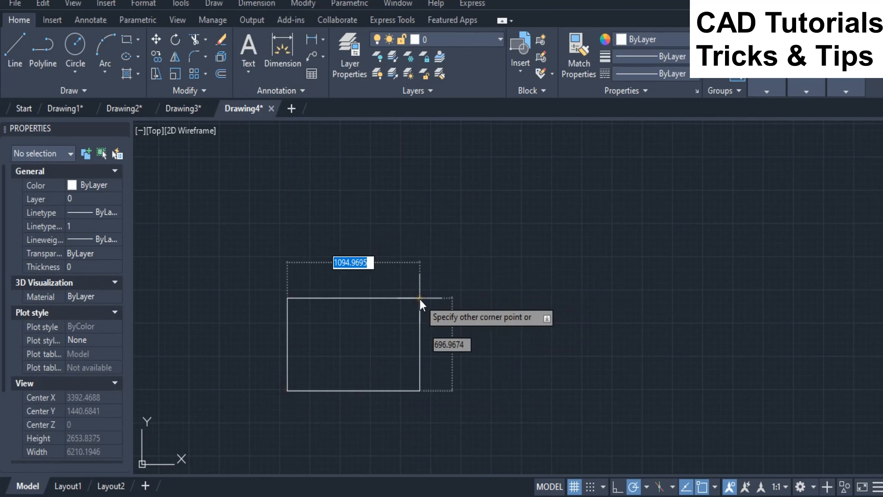
click(441, 279)
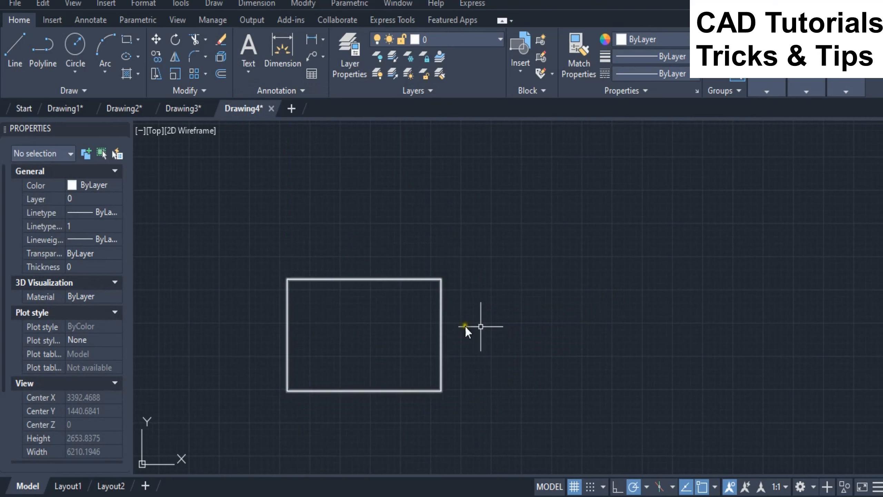
Modify the ISO-25 dimension style so linear dimensions use a precision of 0.00000.
text(DIMSTY)
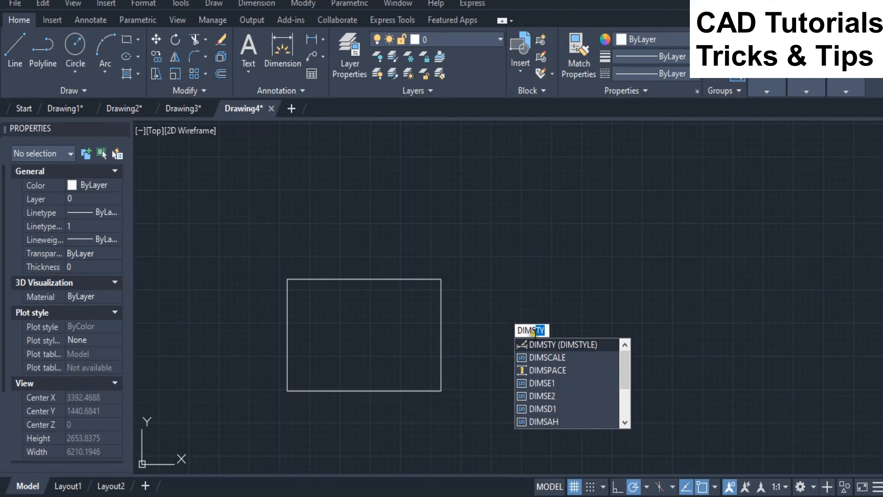
click(559, 345)
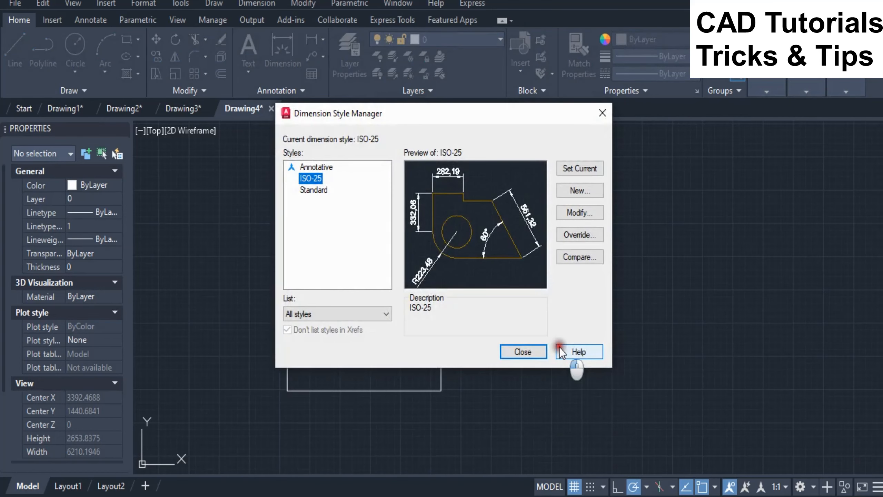
click(579, 213)
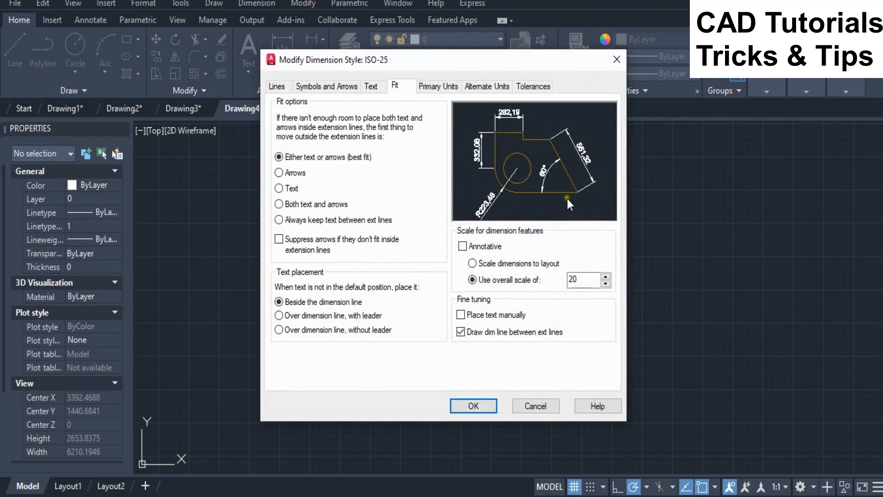
click(425, 89)
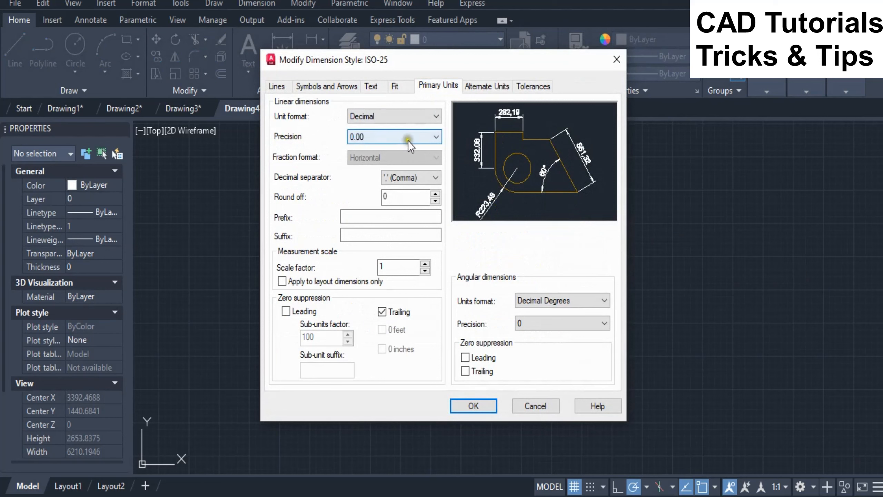
click(420, 141)
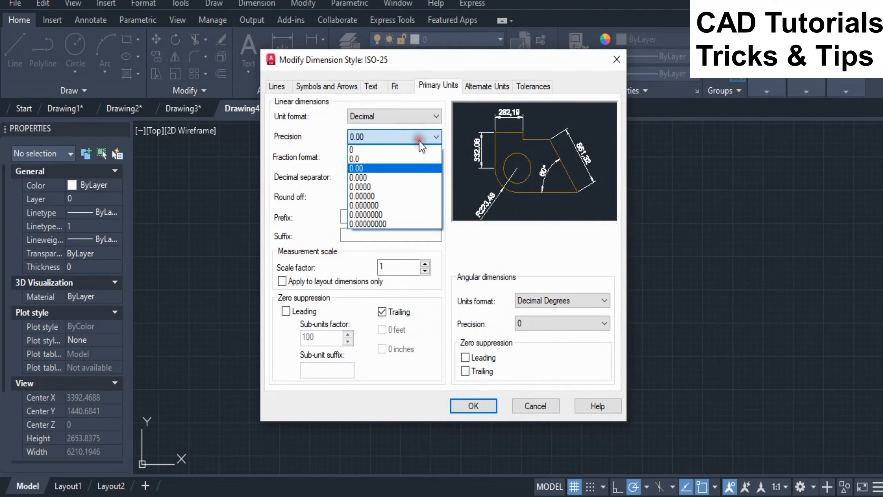
click(377, 198)
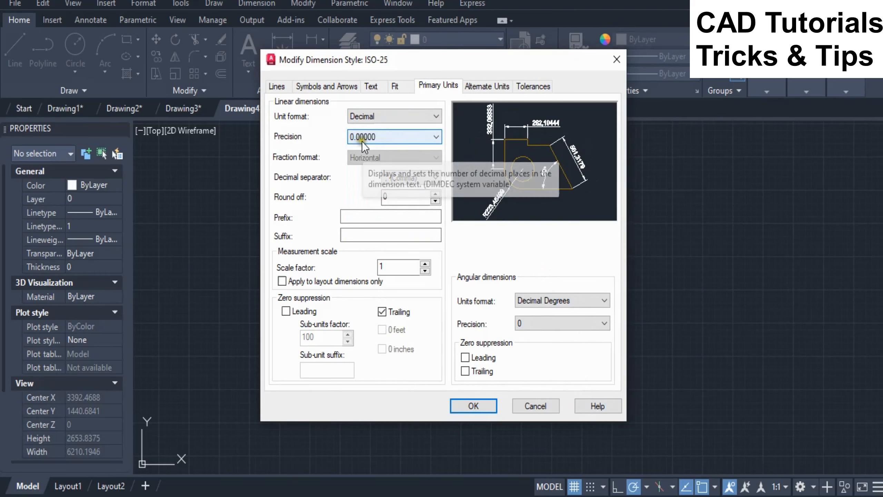
click(475, 406)
click(516, 352)
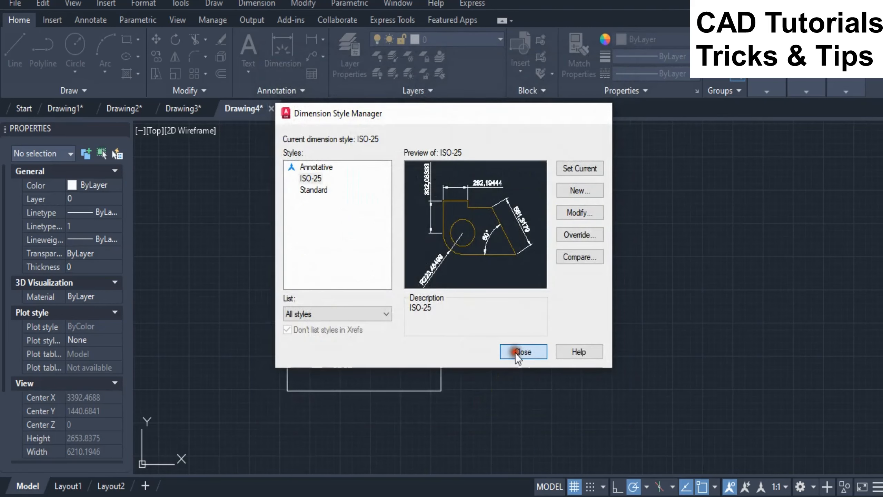
Add a linear dimension to the rectangle's top edge, with the dimension line just above it.
click(256, 4)
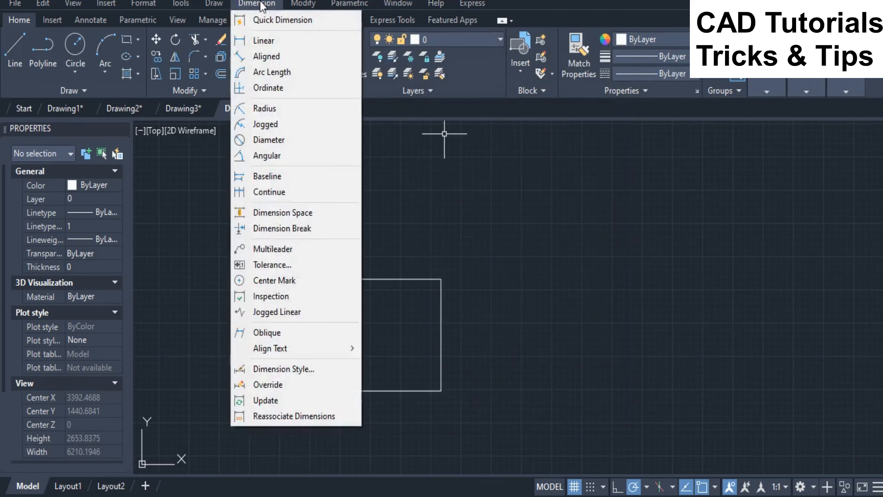
click(264, 43)
click(289, 282)
click(441, 280)
click(442, 249)
scroll(345, 247, up, 2)
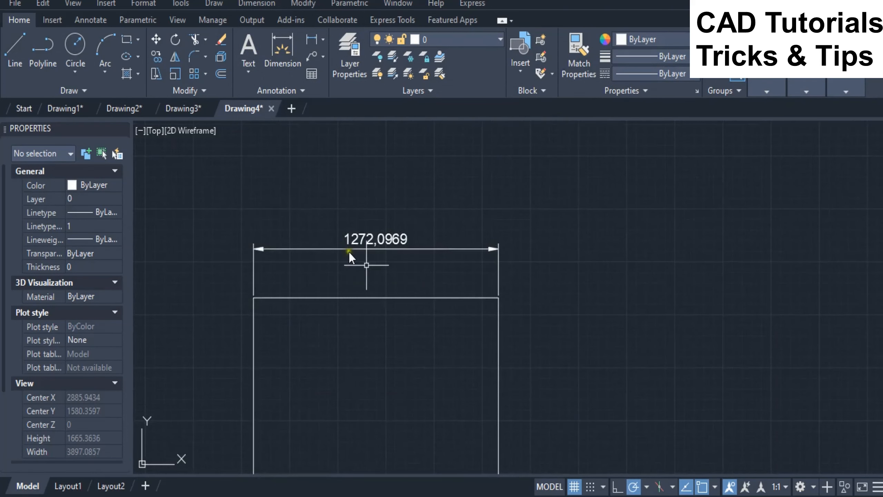
scroll(401, 250, up, 2)
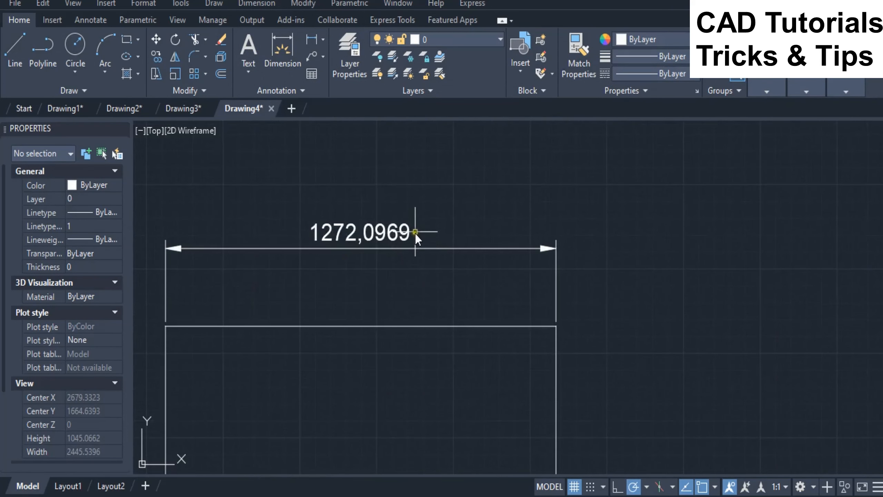
Draw two connected lines to the right of the rectangle, forming an open angle of about 68°.
scroll(400, 246, down, 1)
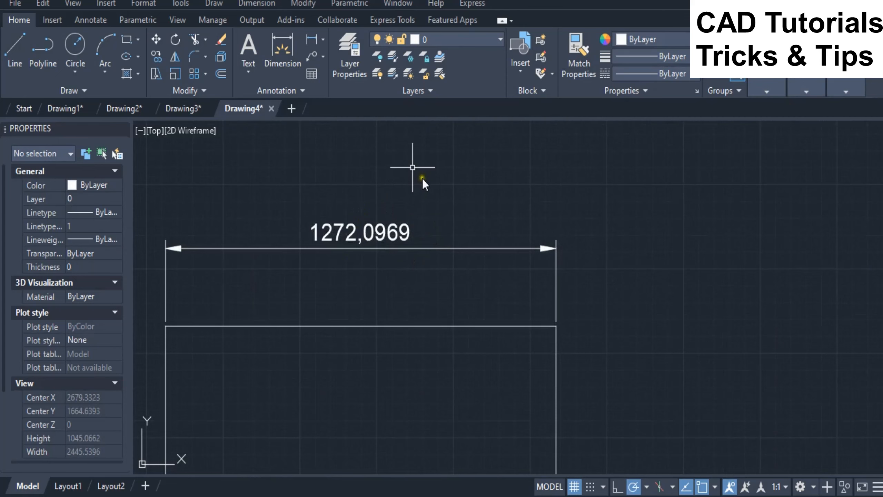
scroll(188, 226, down, 1)
scroll(507, 192, down, 1)
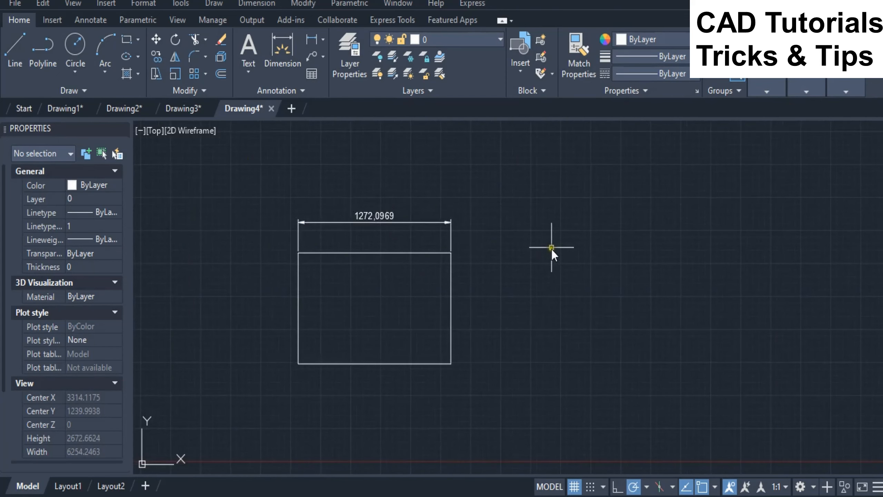
middle_drag(554, 246, 524, 255)
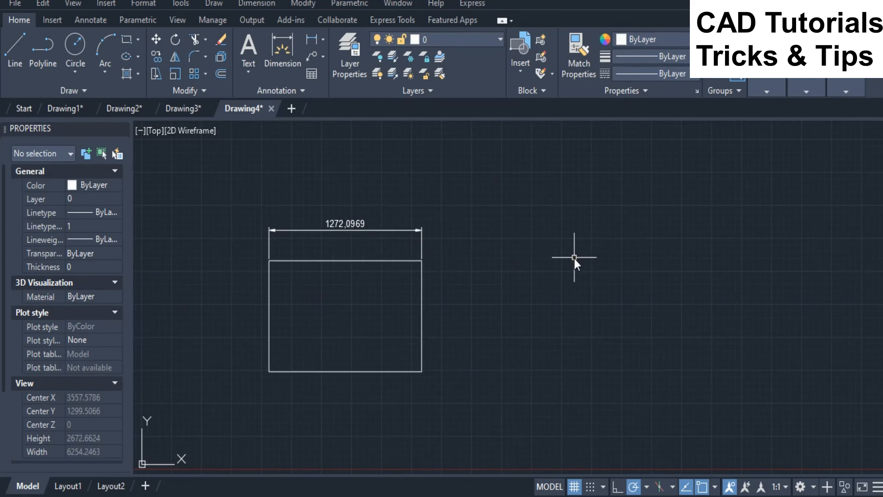
text(l)
key(Return)
click(550, 234)
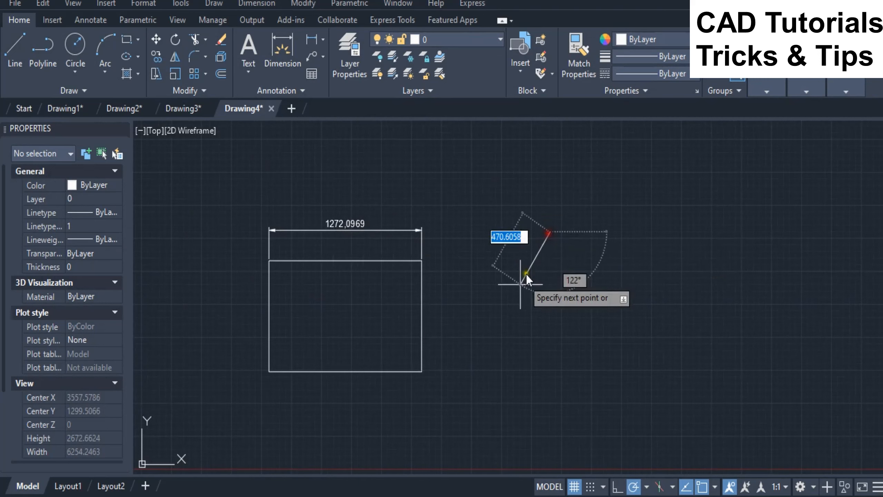
click(488, 354)
click(622, 374)
right_click(623, 375)
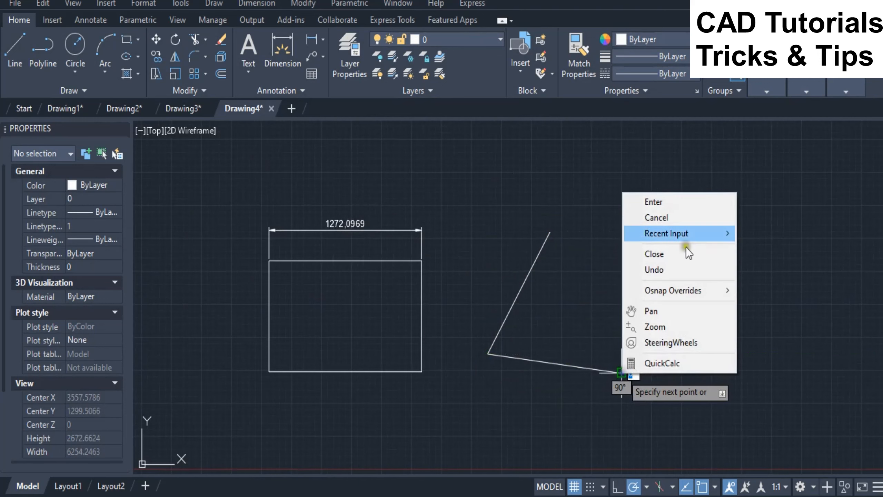
click(678, 203)
Modify the ISO-25 dimension style so angular dimensions use a precision of 0.000.
text(d)
key(Return)
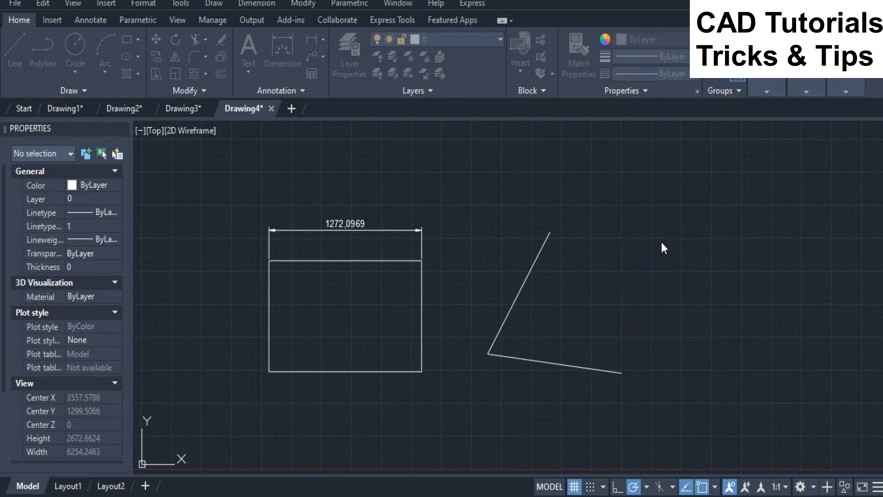
click(585, 212)
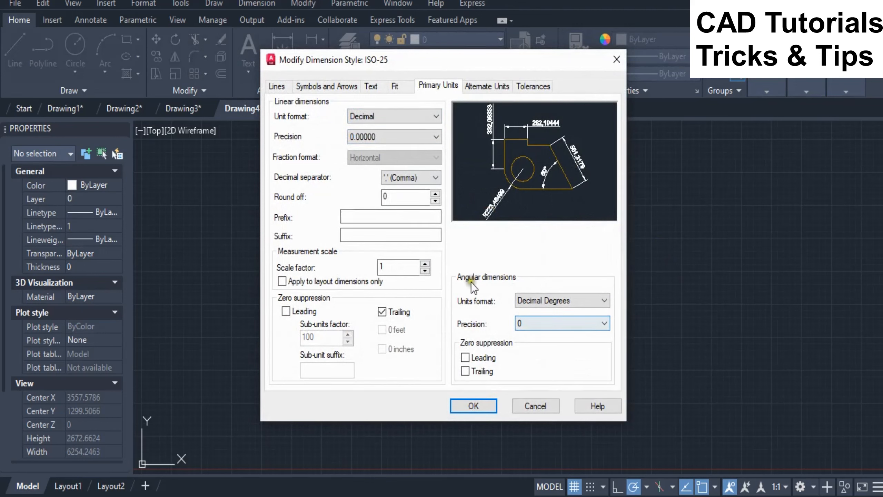
drag(463, 283, 502, 280)
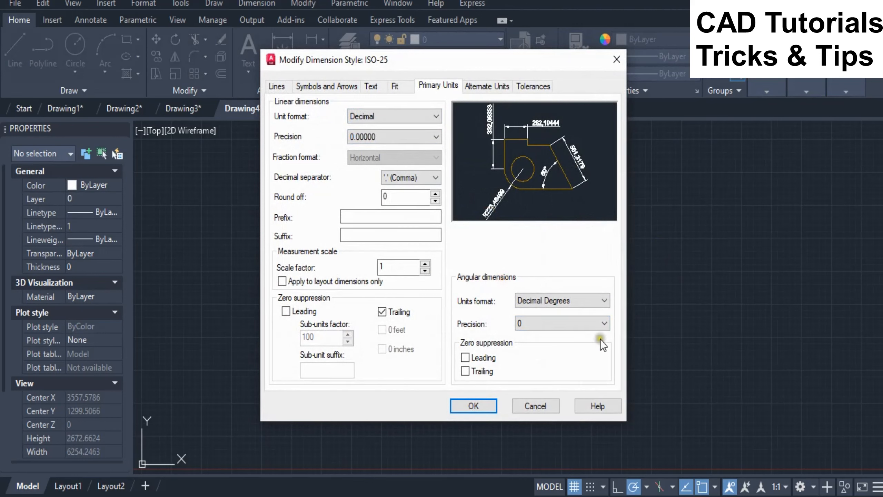
click(596, 325)
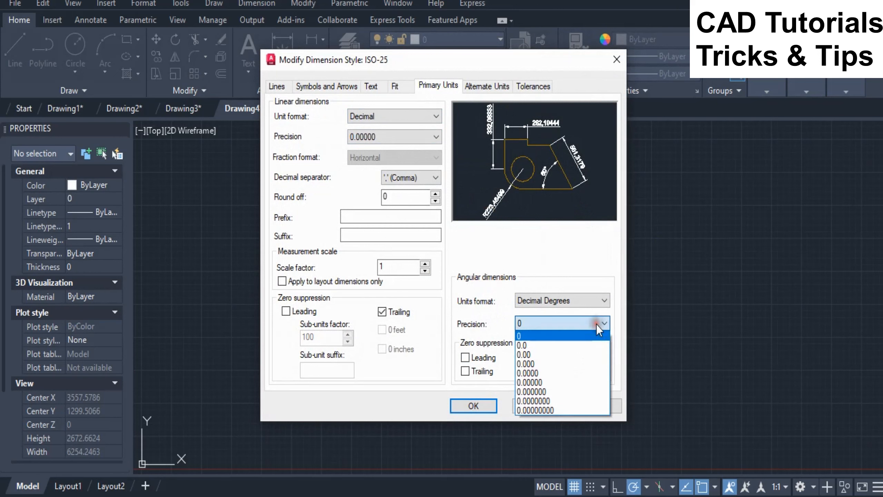
click(559, 362)
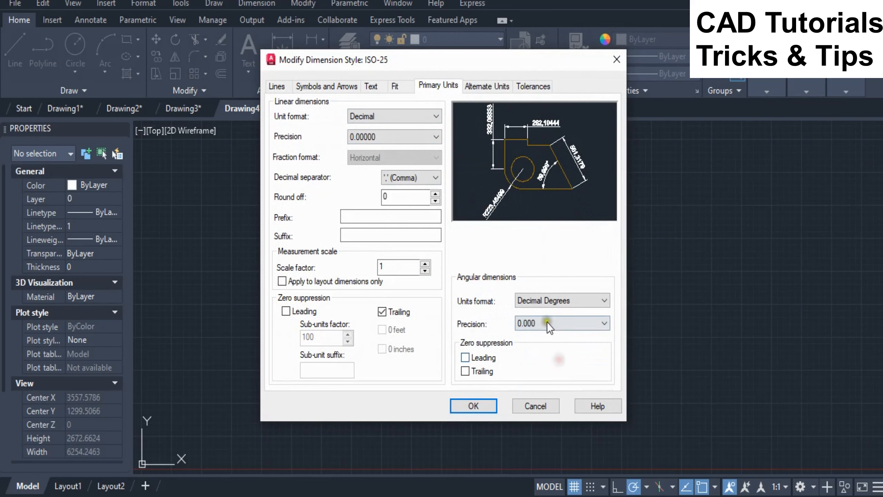
click(480, 407)
click(522, 353)
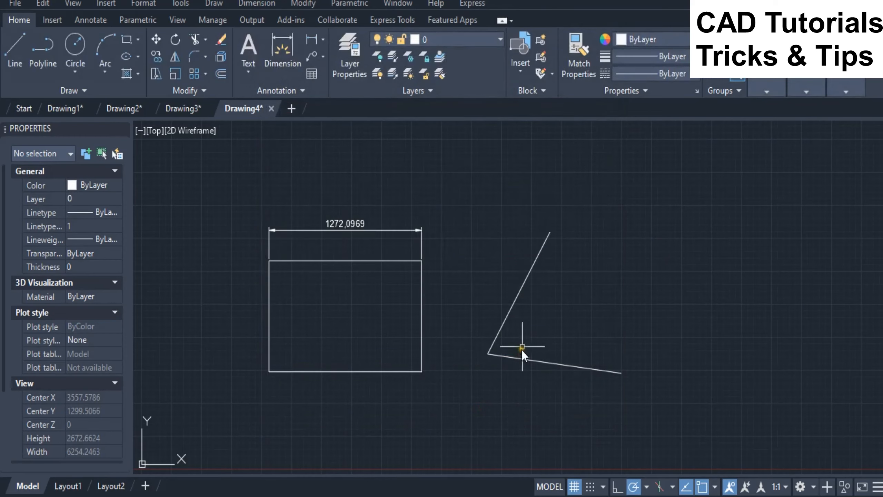
Add an angular dimension between the two connected lines, with its arc inside the opening about halfway along them.
click(264, 5)
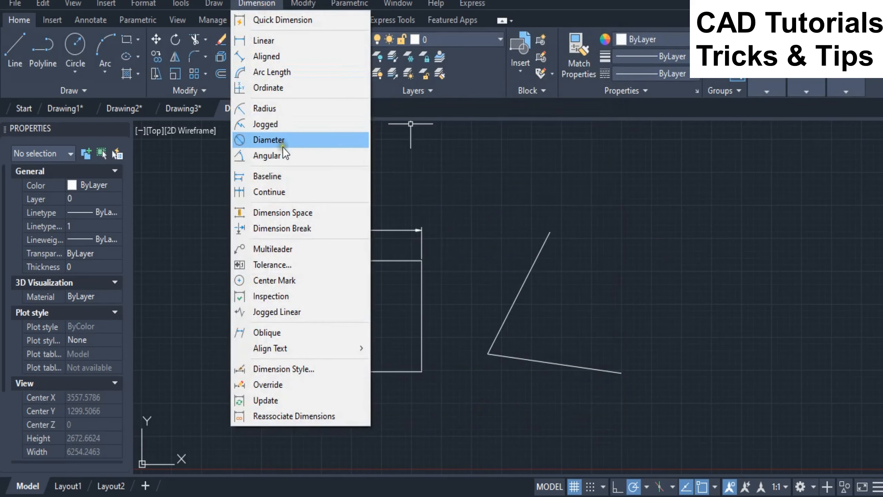
click(271, 155)
scroll(541, 348, up, 2)
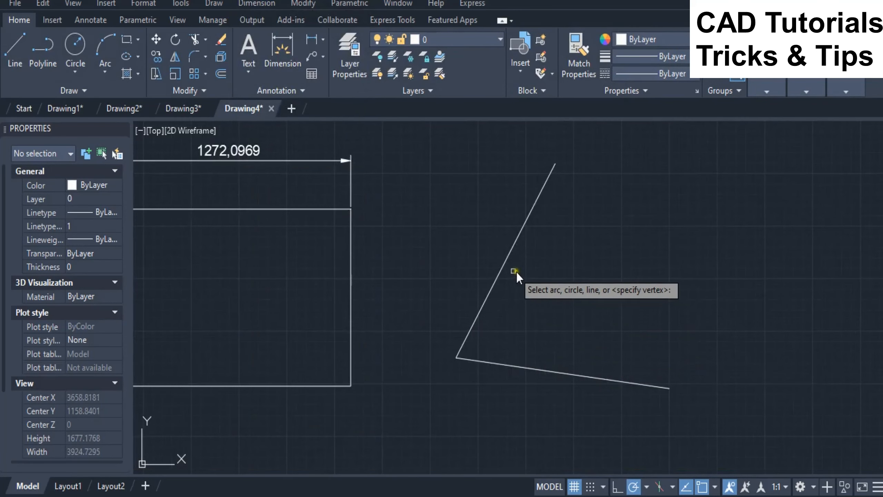
click(497, 279)
click(513, 365)
click(565, 337)
scroll(565, 337, up, 2)
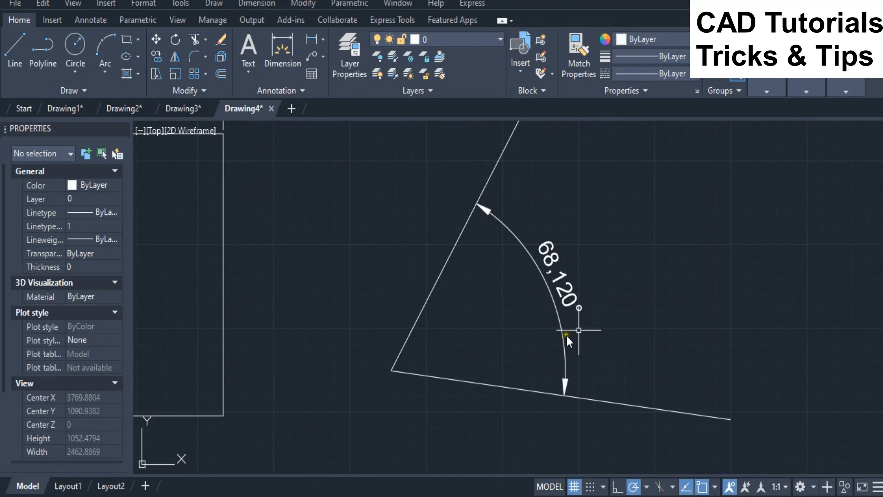
scroll(624, 260, down, 3)
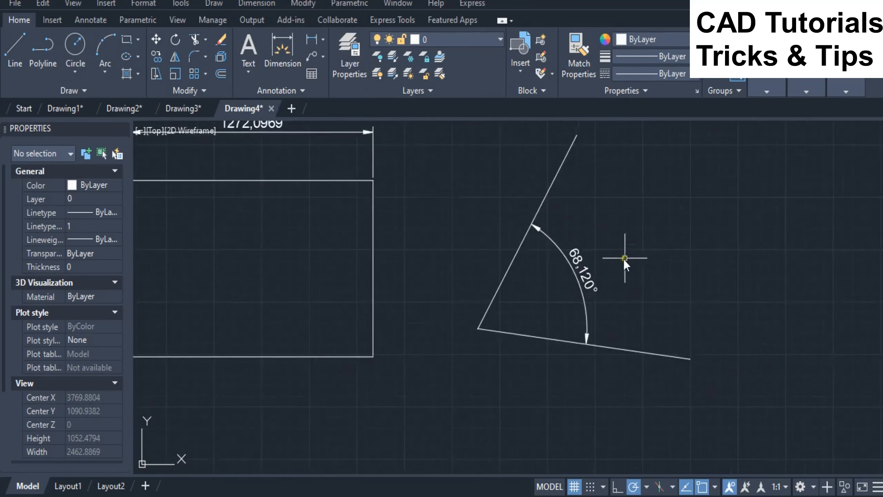